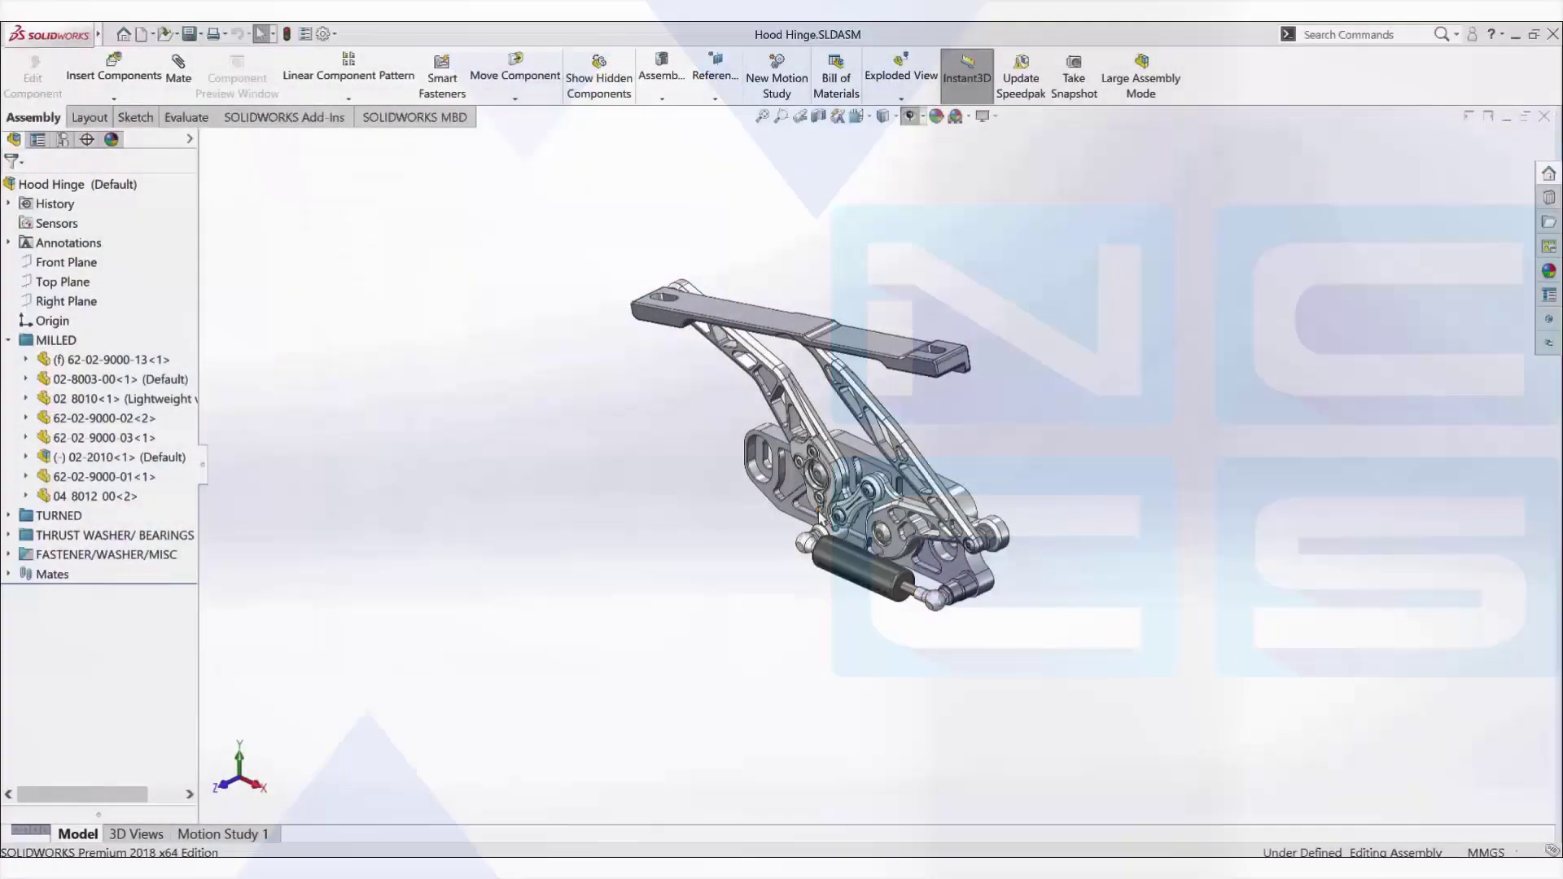
pyautogui.scroll(-6, 820, 516)
pyautogui.moveTo(613, 597); pyautogui.dragTo(676, 534, button='middle')
pyautogui.click(1049, 348)
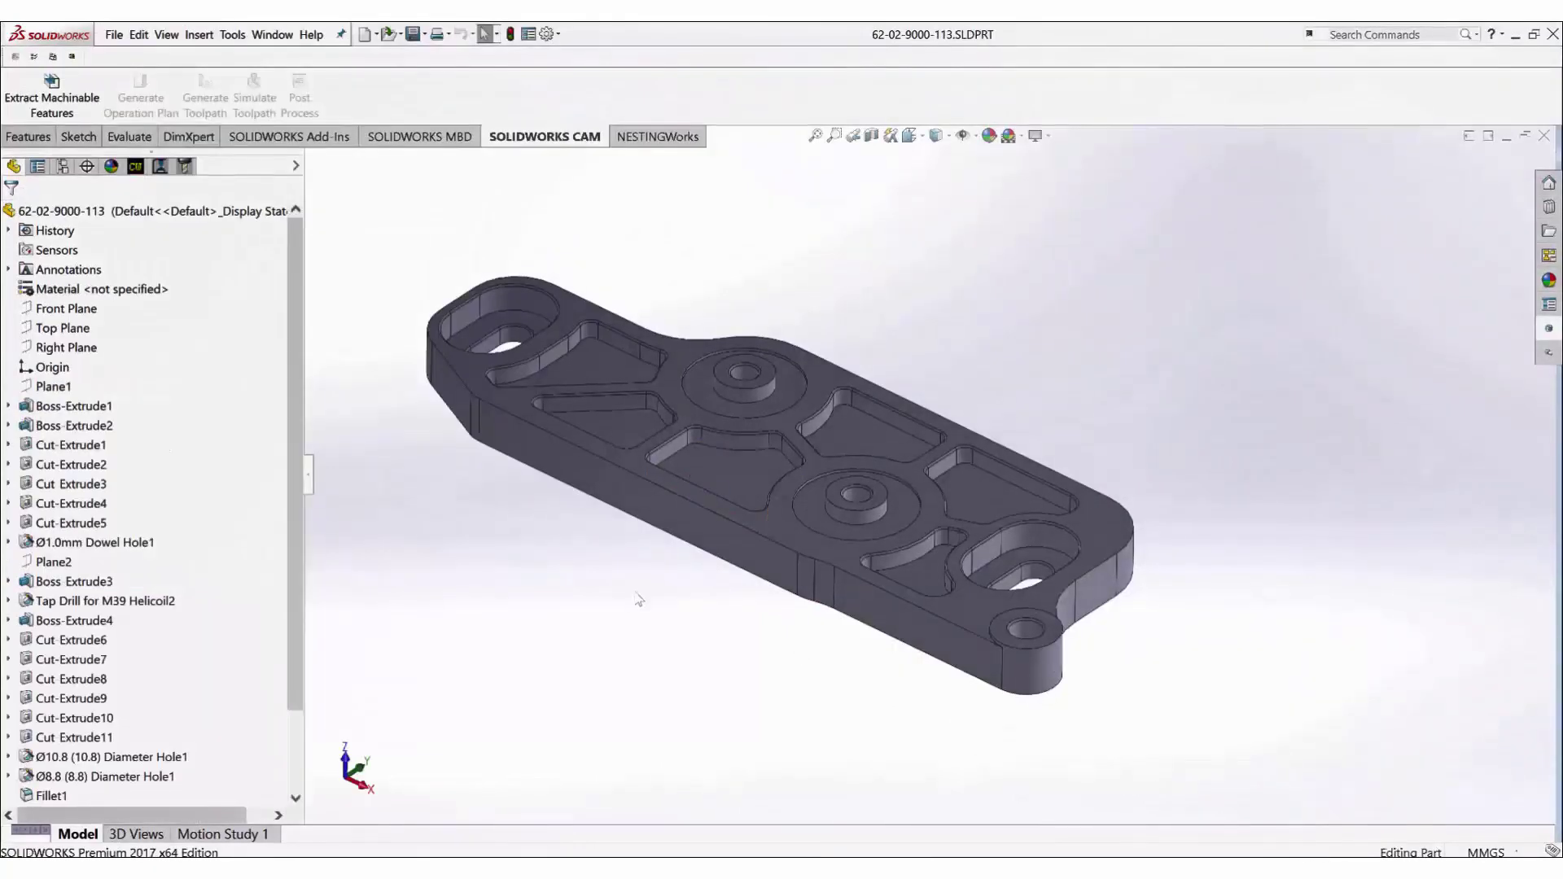
pyautogui.moveTo(692, 482); pyautogui.dragTo(543, 590, button='middle')
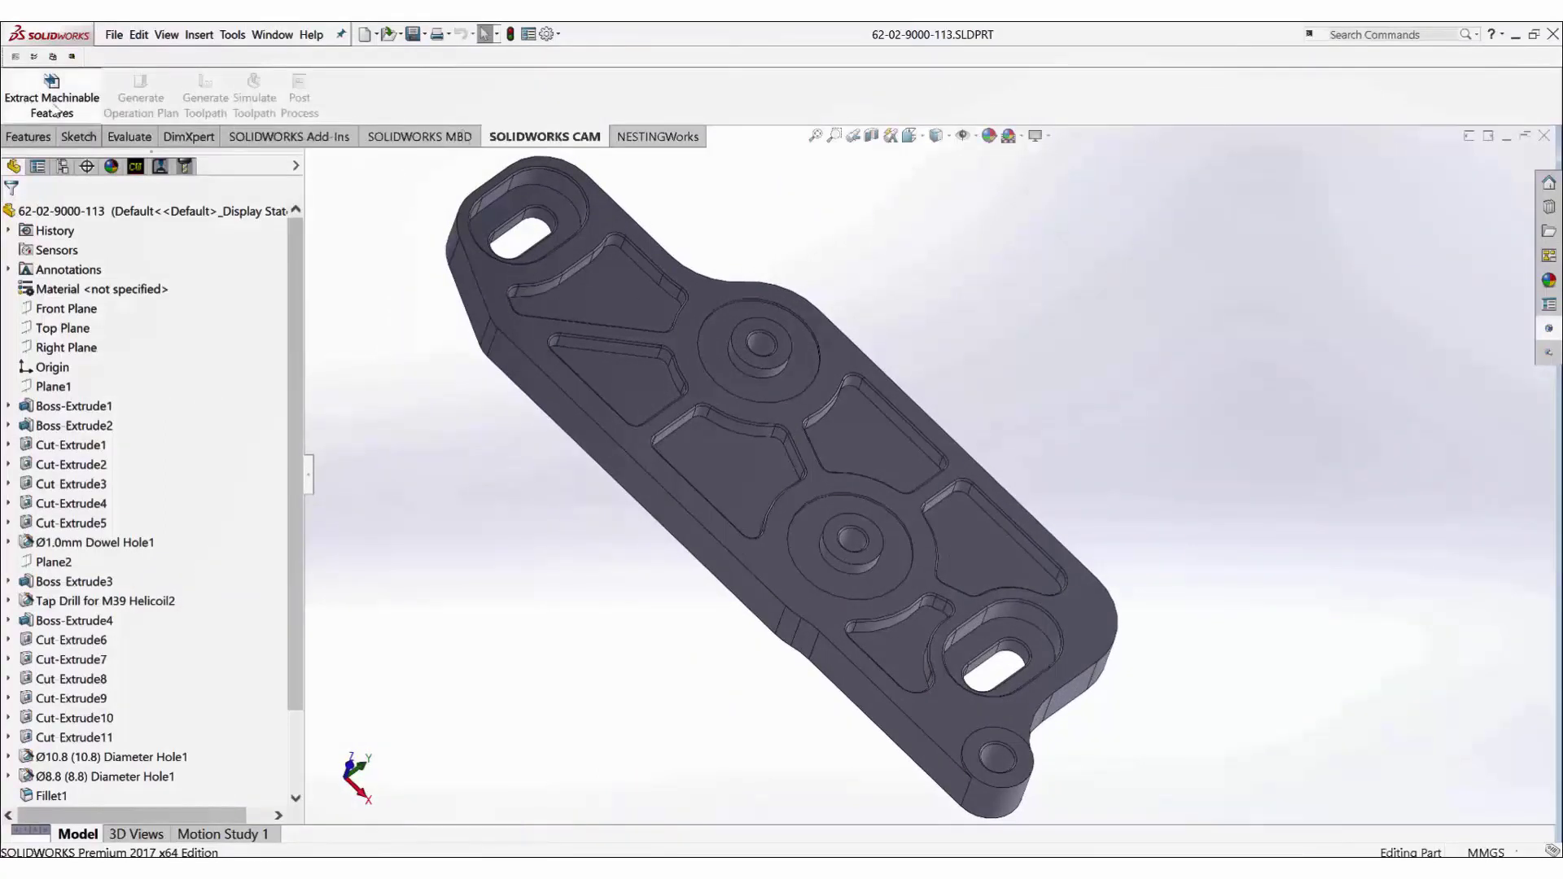
pyautogui.click(137, 167)
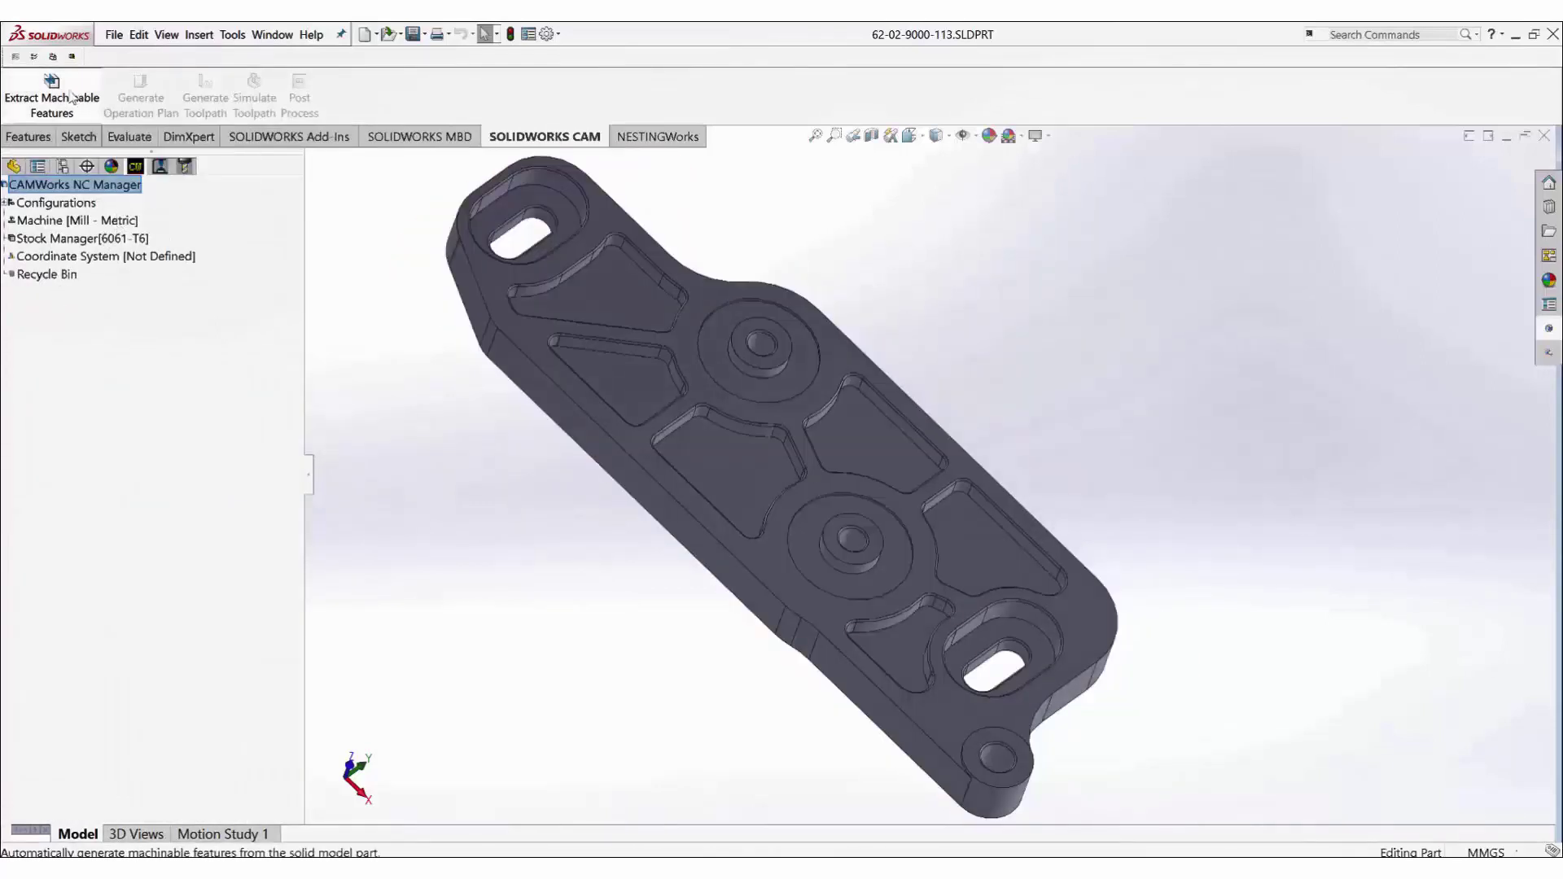
pyautogui.click(52, 89)
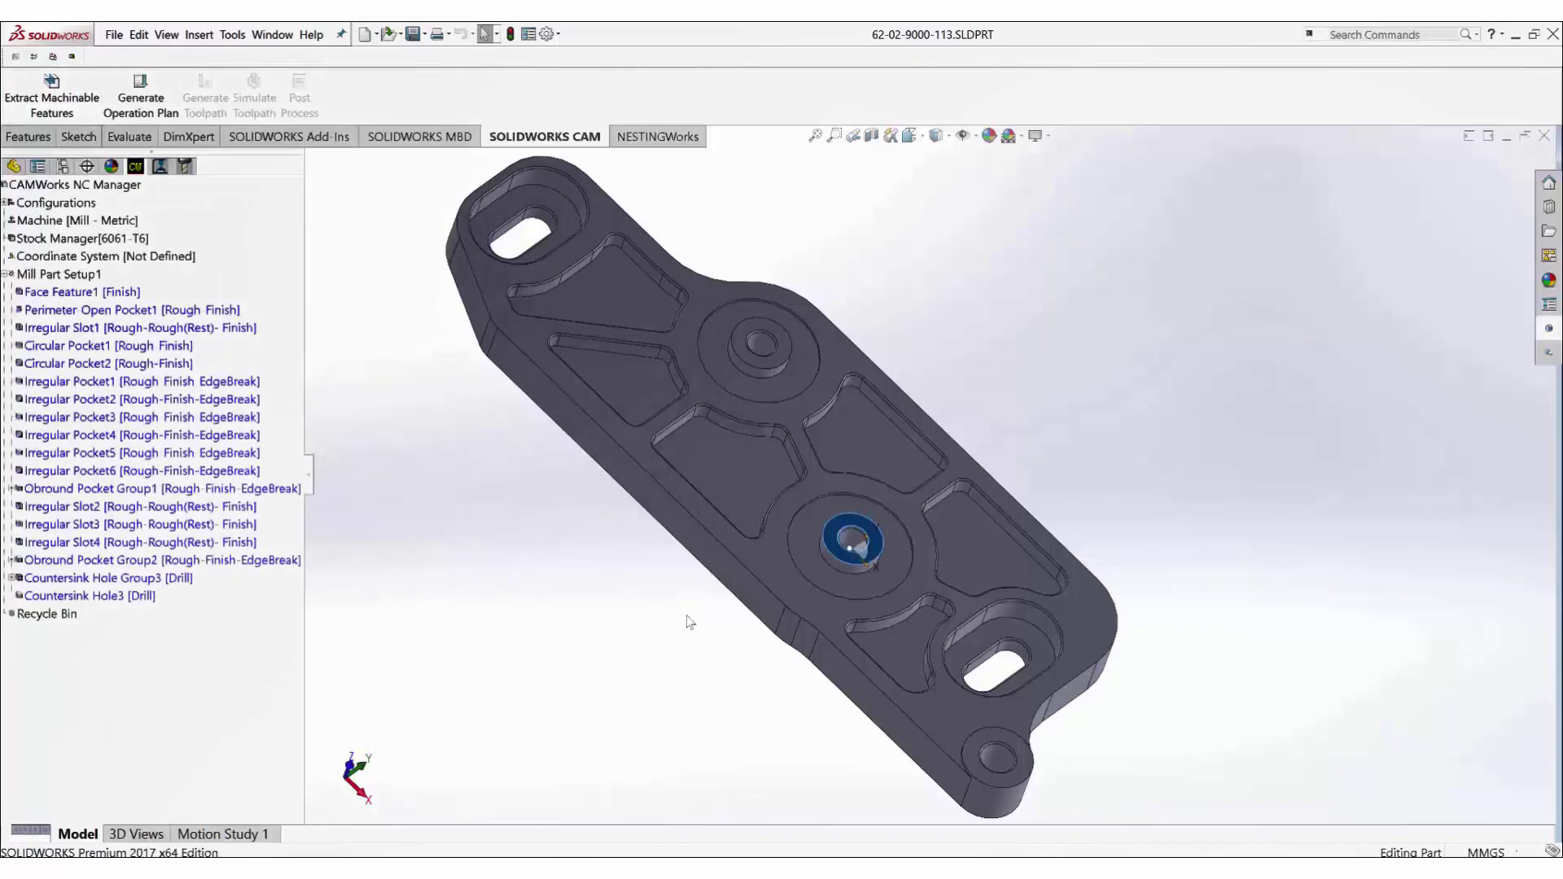
# Generate the operation plan and all toolpaths, then preview Face Mill1, Rough Mill1 and the next operations
pyautogui.click(134, 110)
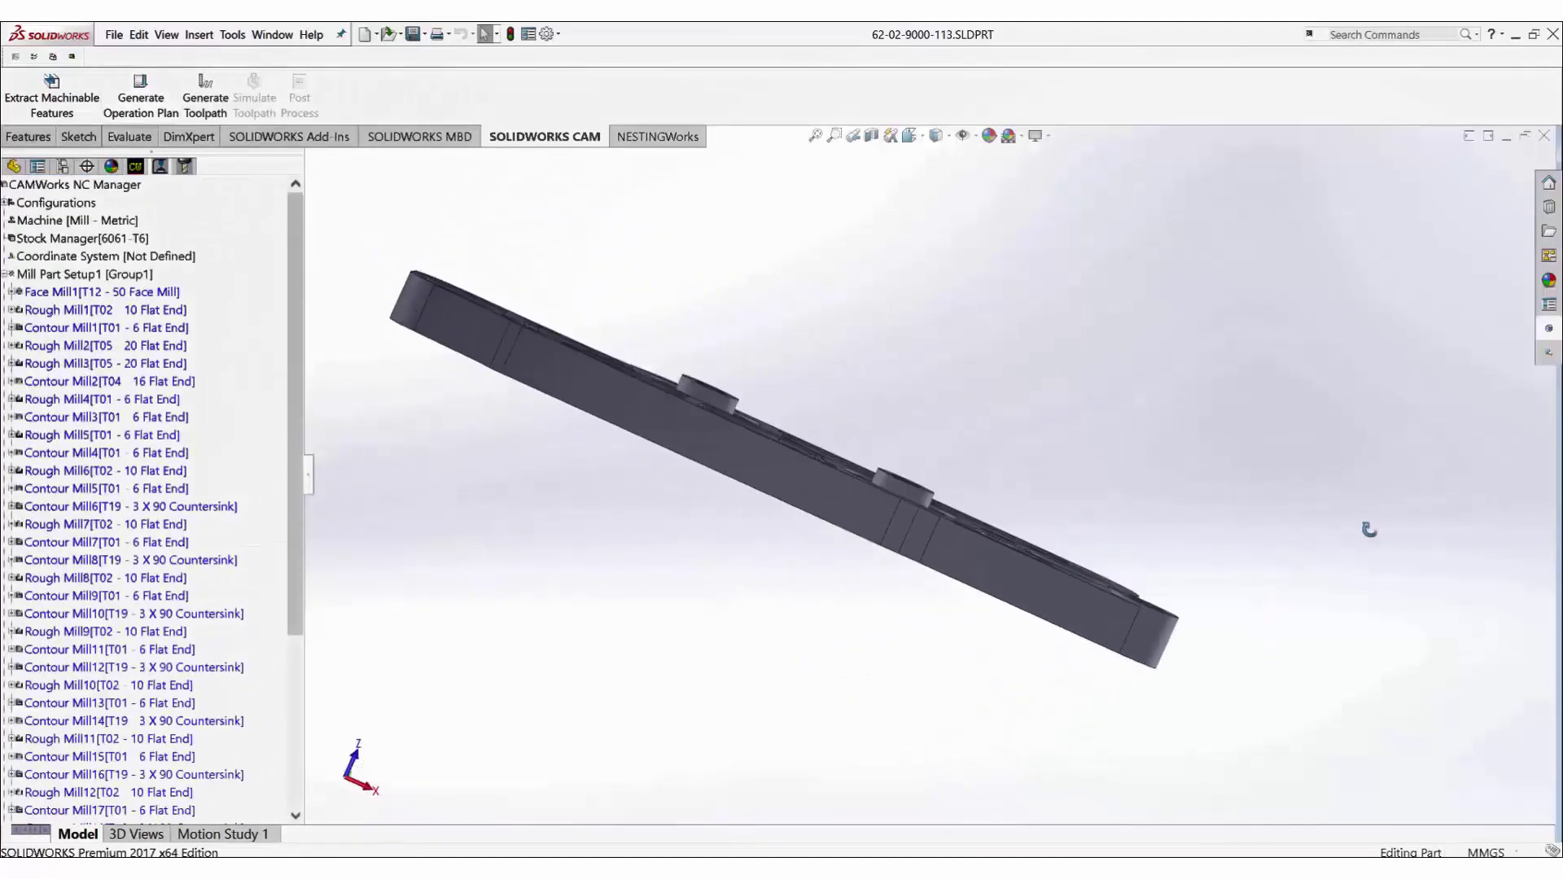
pyautogui.click(205, 97)
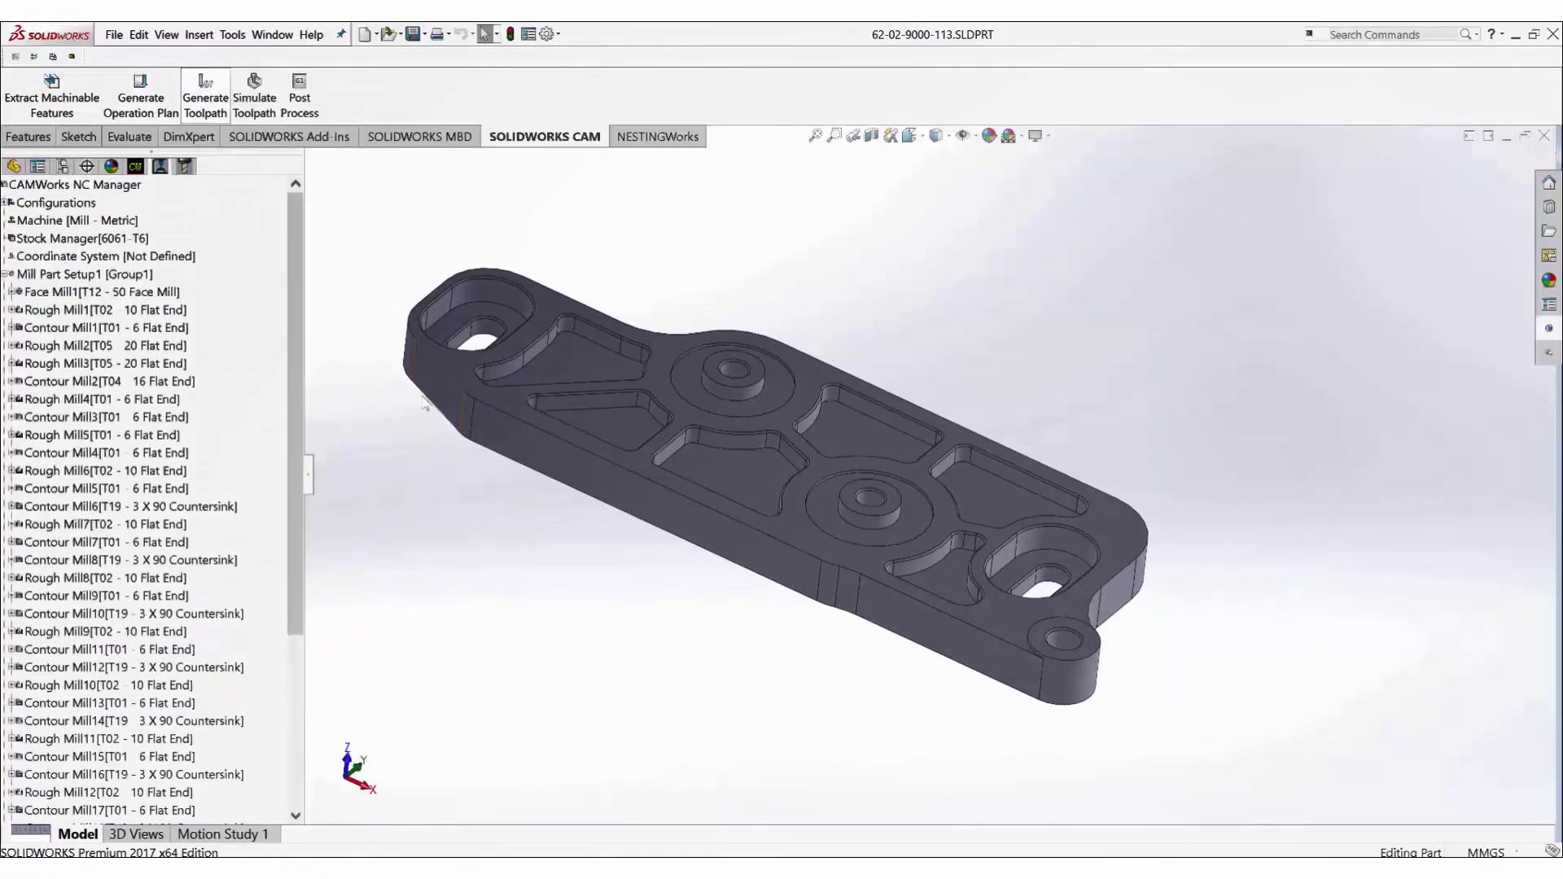
pyautogui.click(102, 294)
pyautogui.click(101, 309)
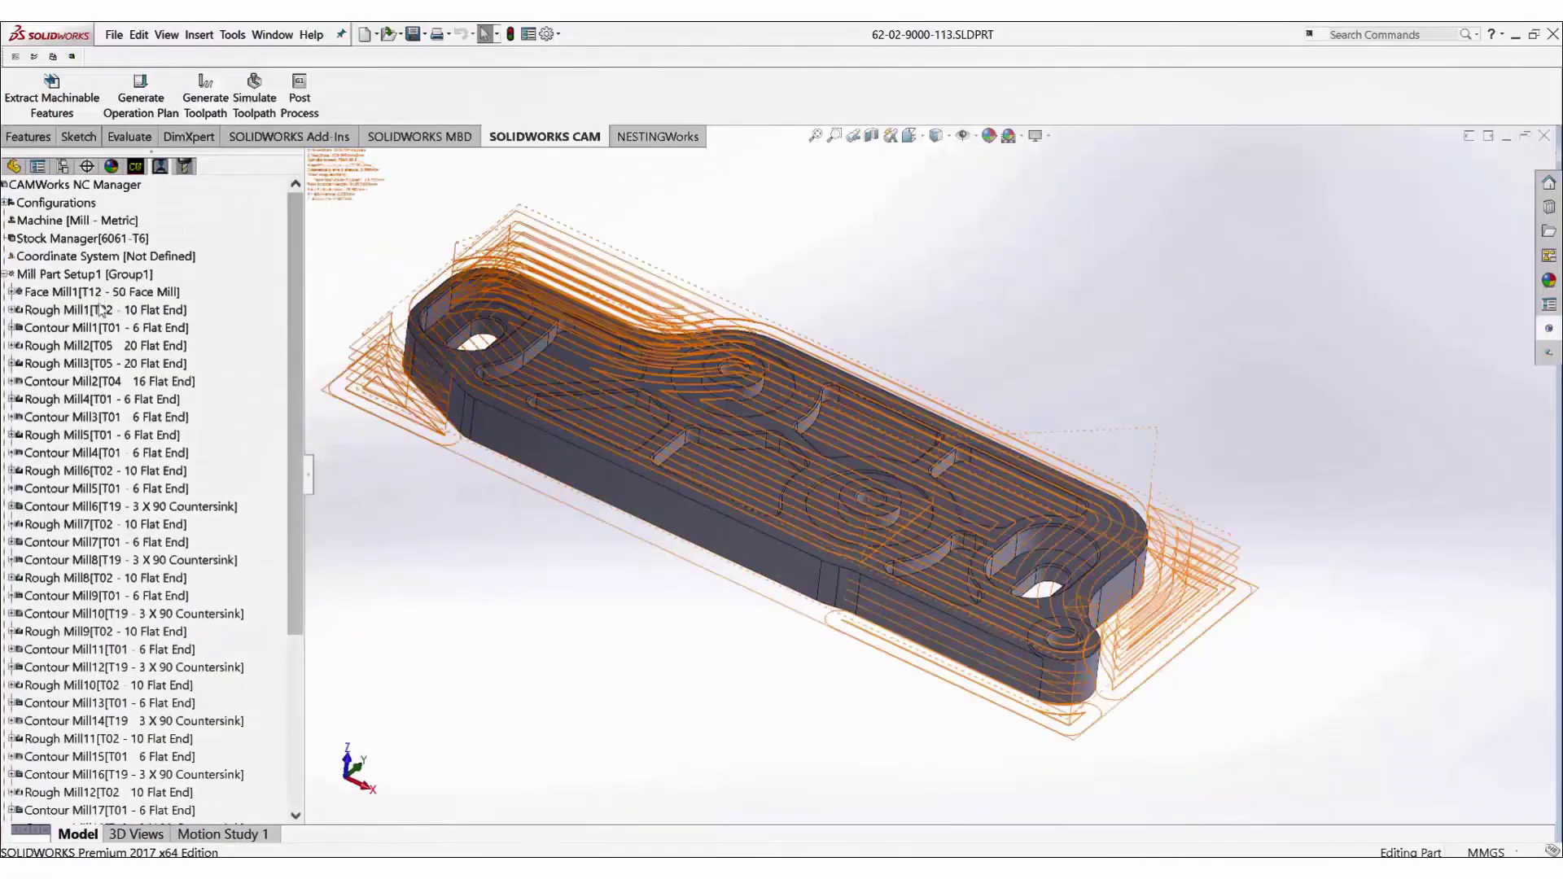
pyautogui.click(105, 327)
pyautogui.click(111, 363)
pyautogui.click(114, 399)
# Preview the remaining toolpaths from the lower boss through Rough Mill9 and the triangular pocket, then clear the preview
pyautogui.click(122, 453)
pyautogui.click(124, 470)
pyautogui.click(130, 488)
pyautogui.click(131, 507)
pyautogui.click(132, 524)
pyautogui.click(131, 542)
pyautogui.click(132, 560)
pyautogui.click(130, 578)
pyautogui.click(129, 633)
pyautogui.click(131, 649)
pyautogui.click(132, 667)
pyautogui.click(132, 686)
pyautogui.click(563, 758)
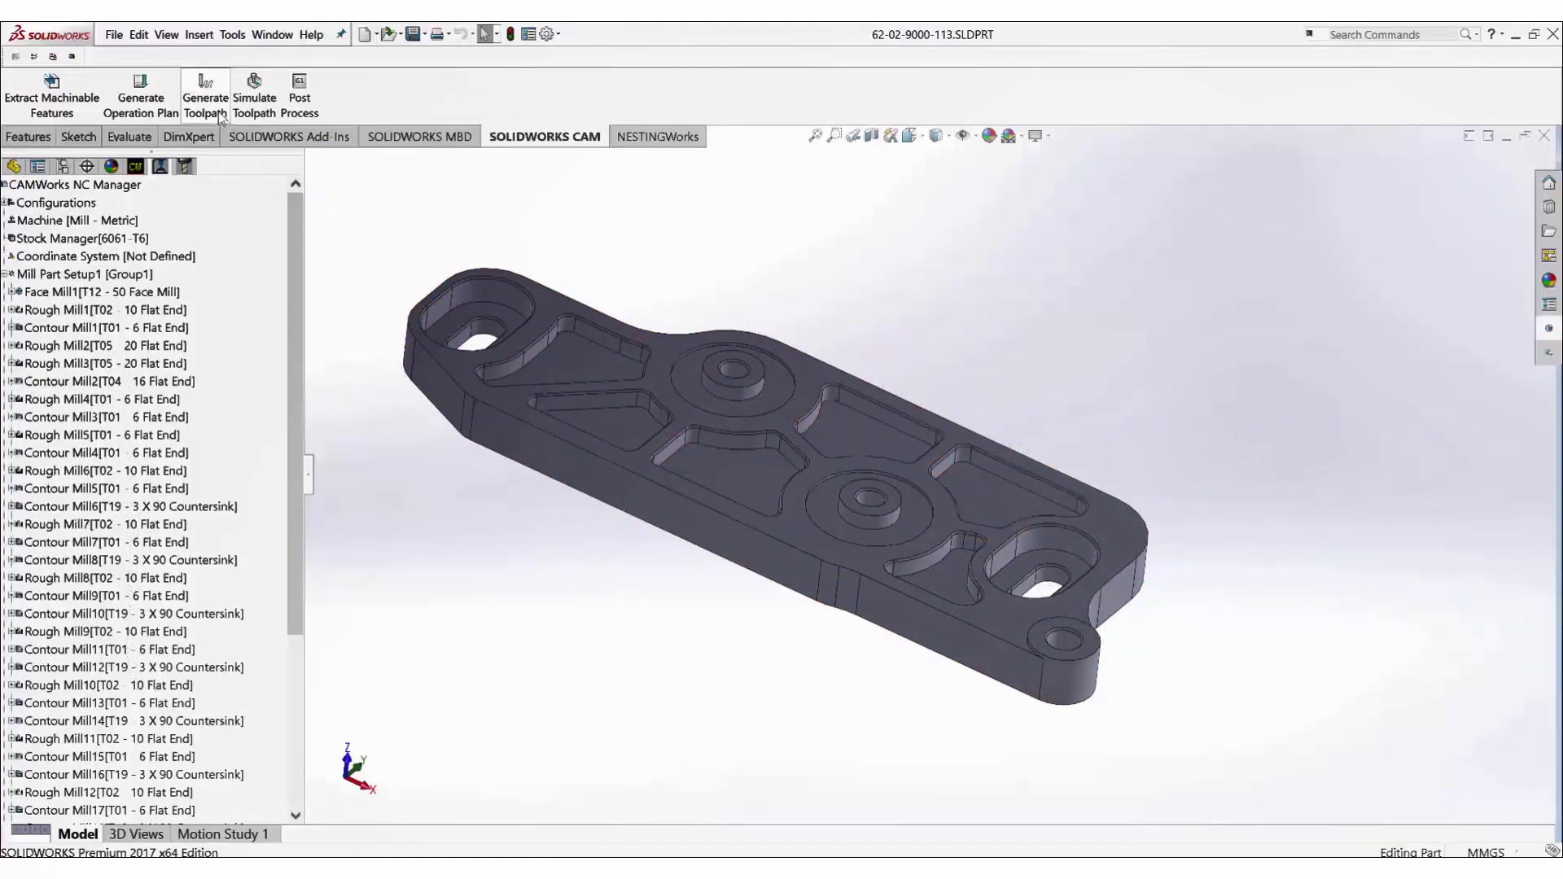
# Simulate material removal from the stock through Countersink2, showing the tool and stock instead of deviation colours
pyautogui.click(255, 106)
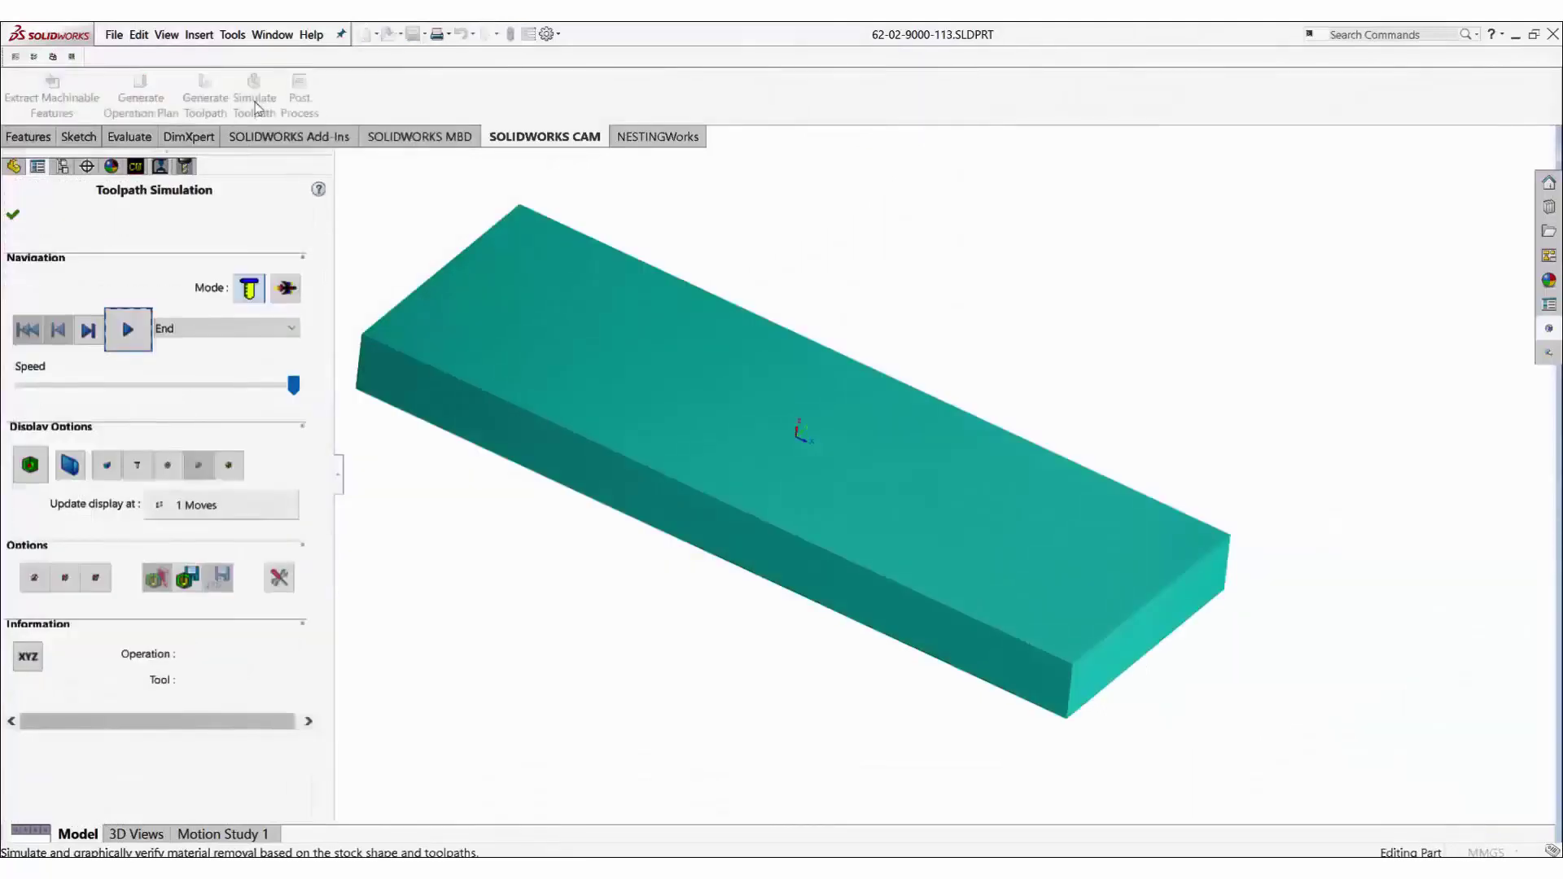
pyautogui.click(127, 329)
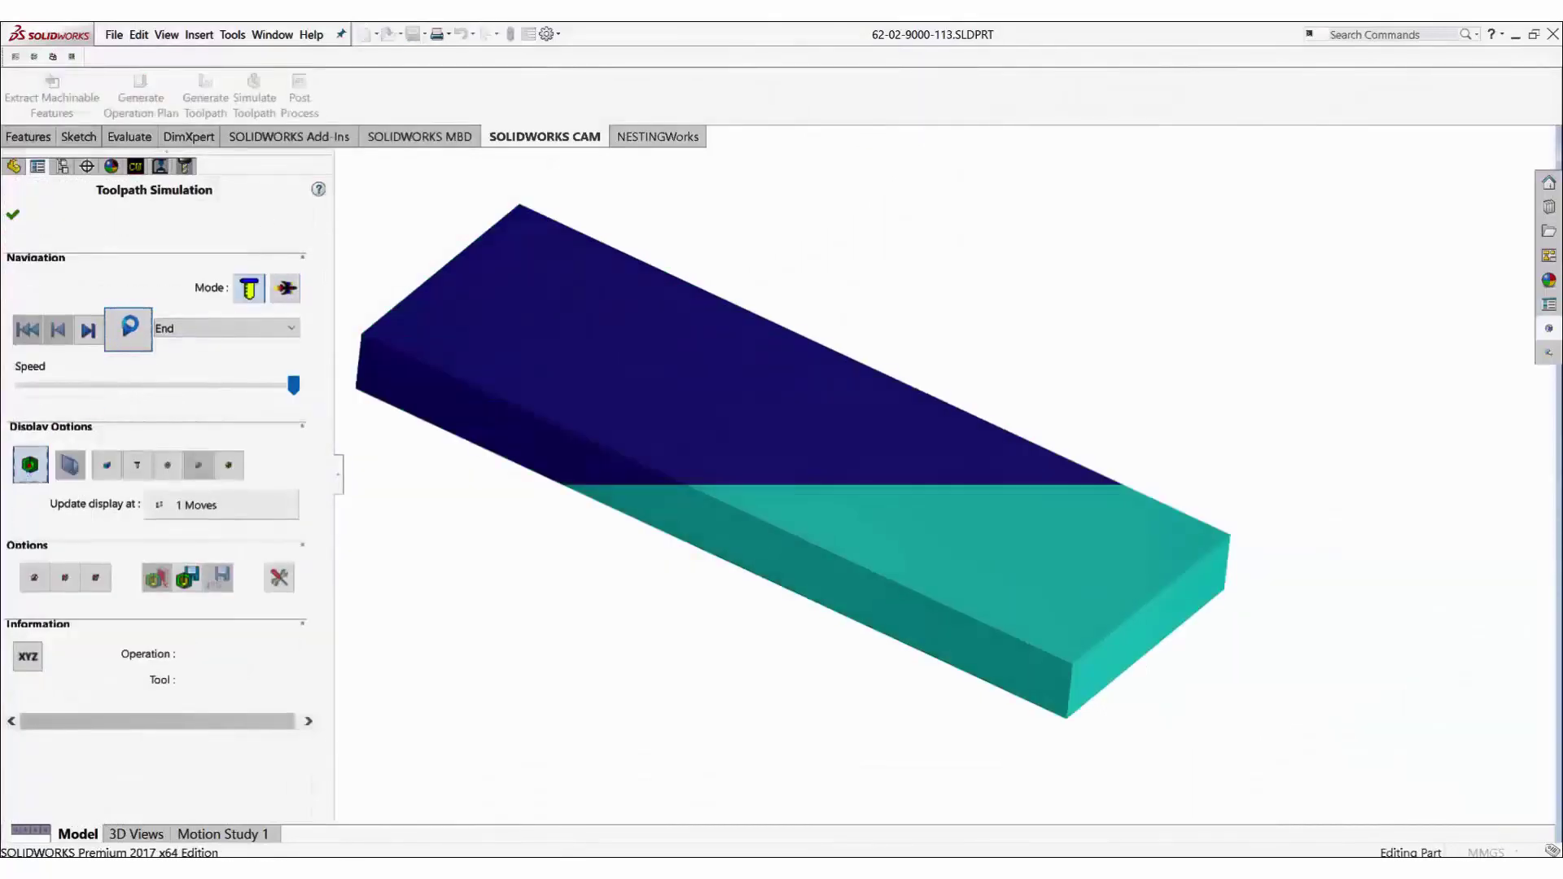
pyautogui.click(128, 329)
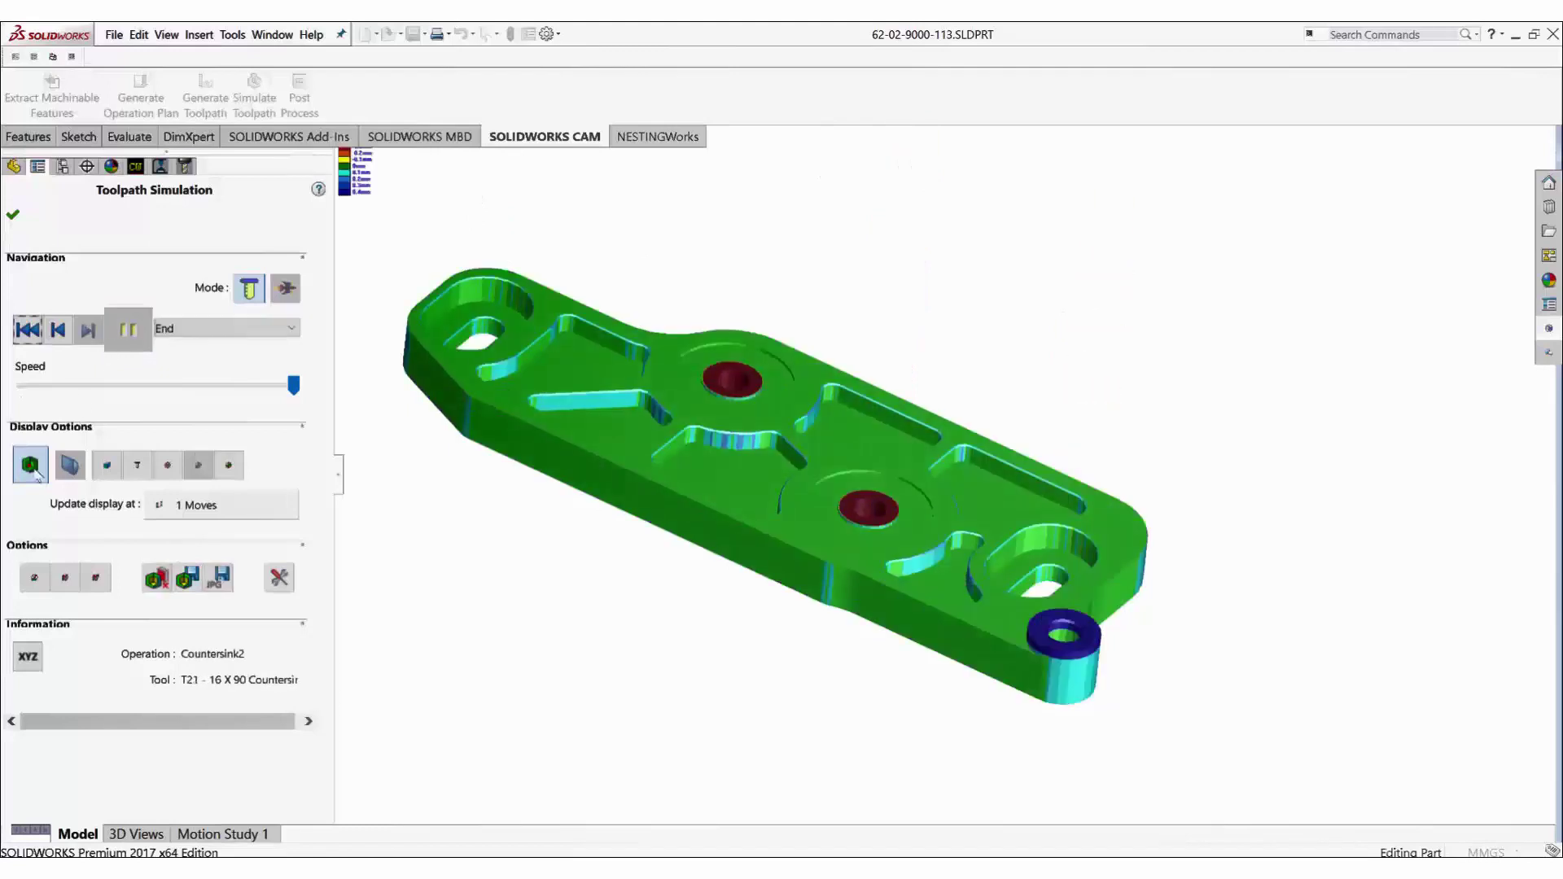
pyautogui.click(33, 470)
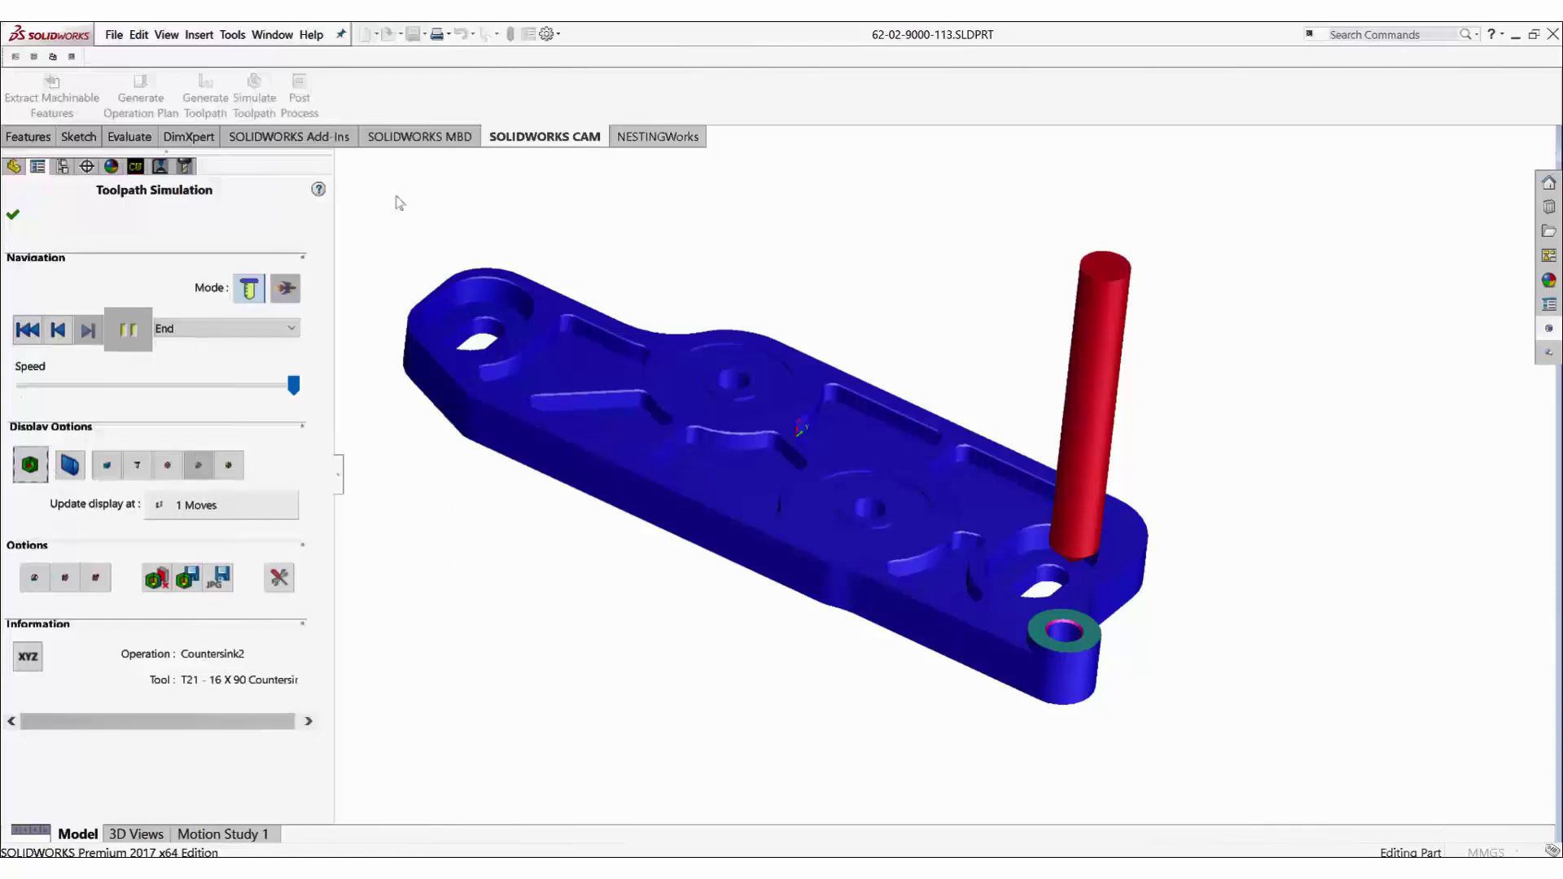
# Close the simulation and set the post output file to 62-02-9000-113.txt on the Desktop
pyautogui.click(13, 216)
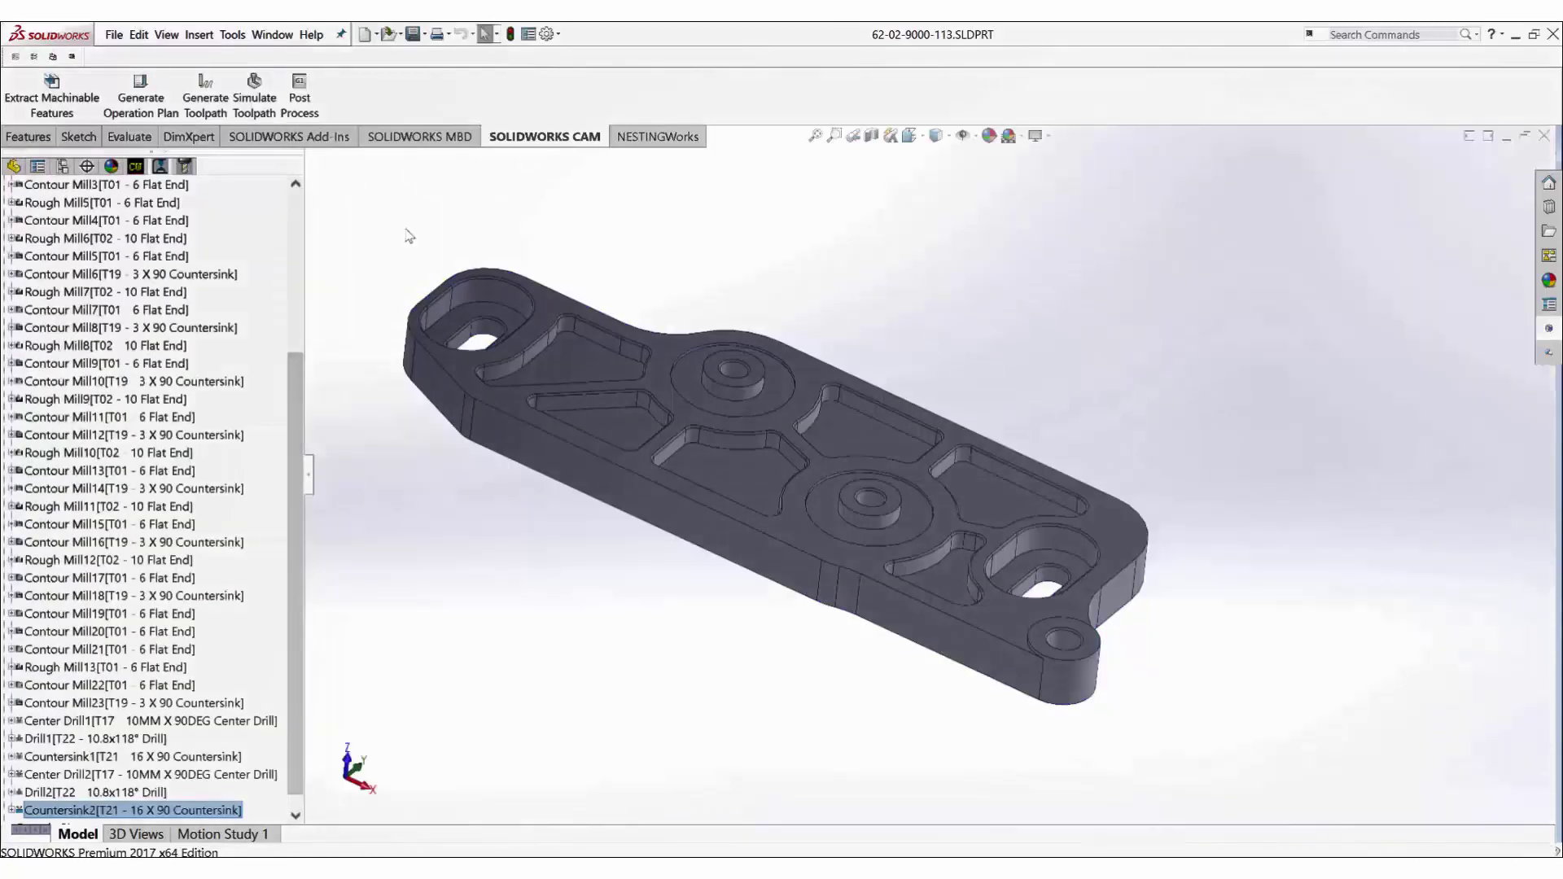
pyautogui.click(300, 97)
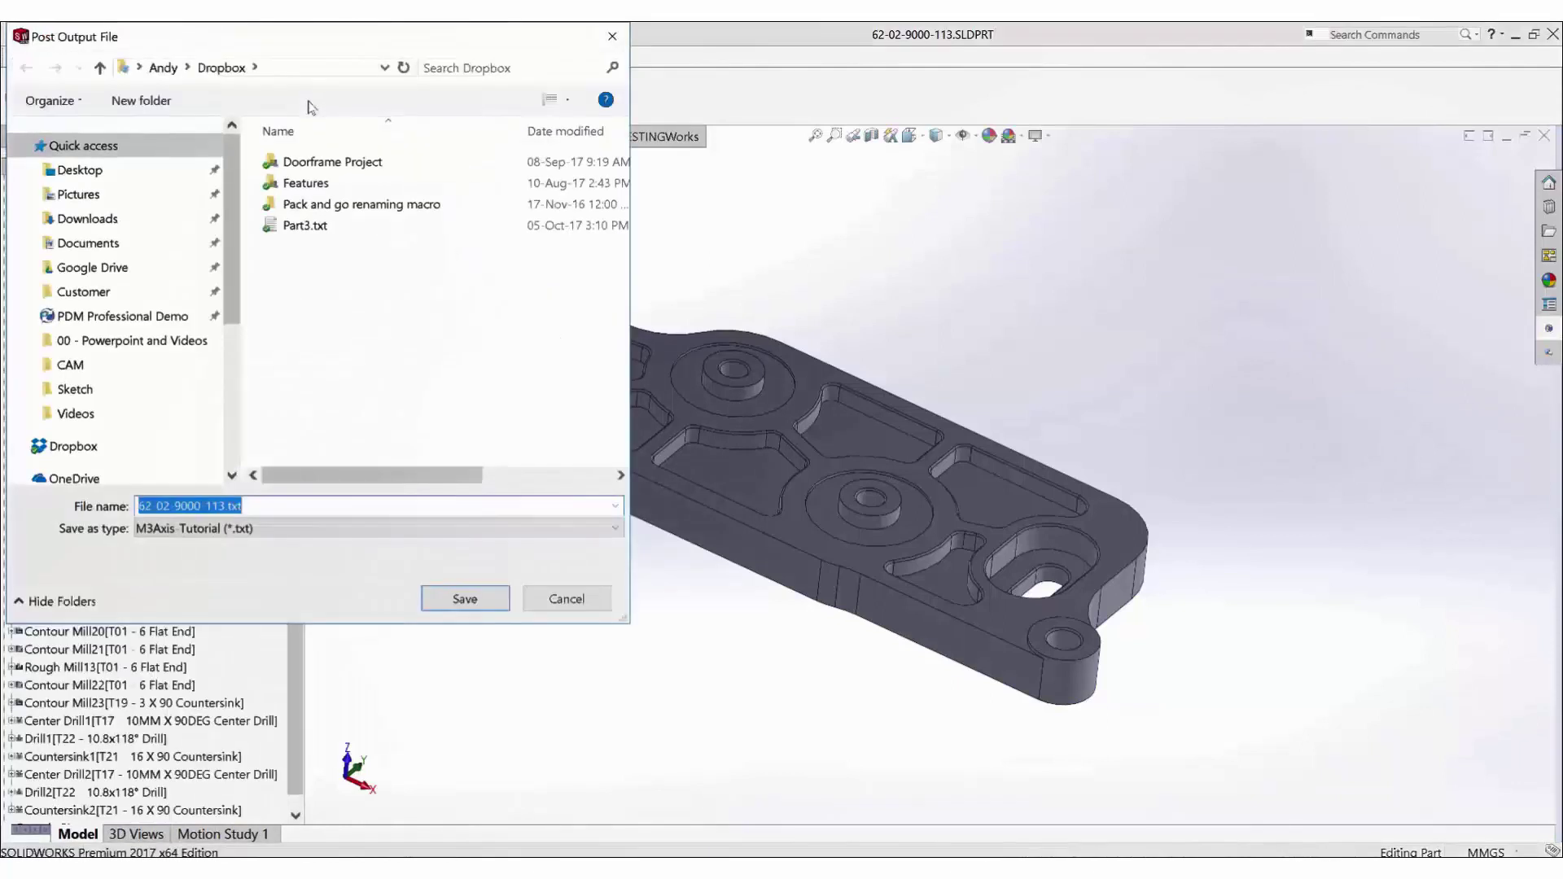
pyautogui.click(105, 171)
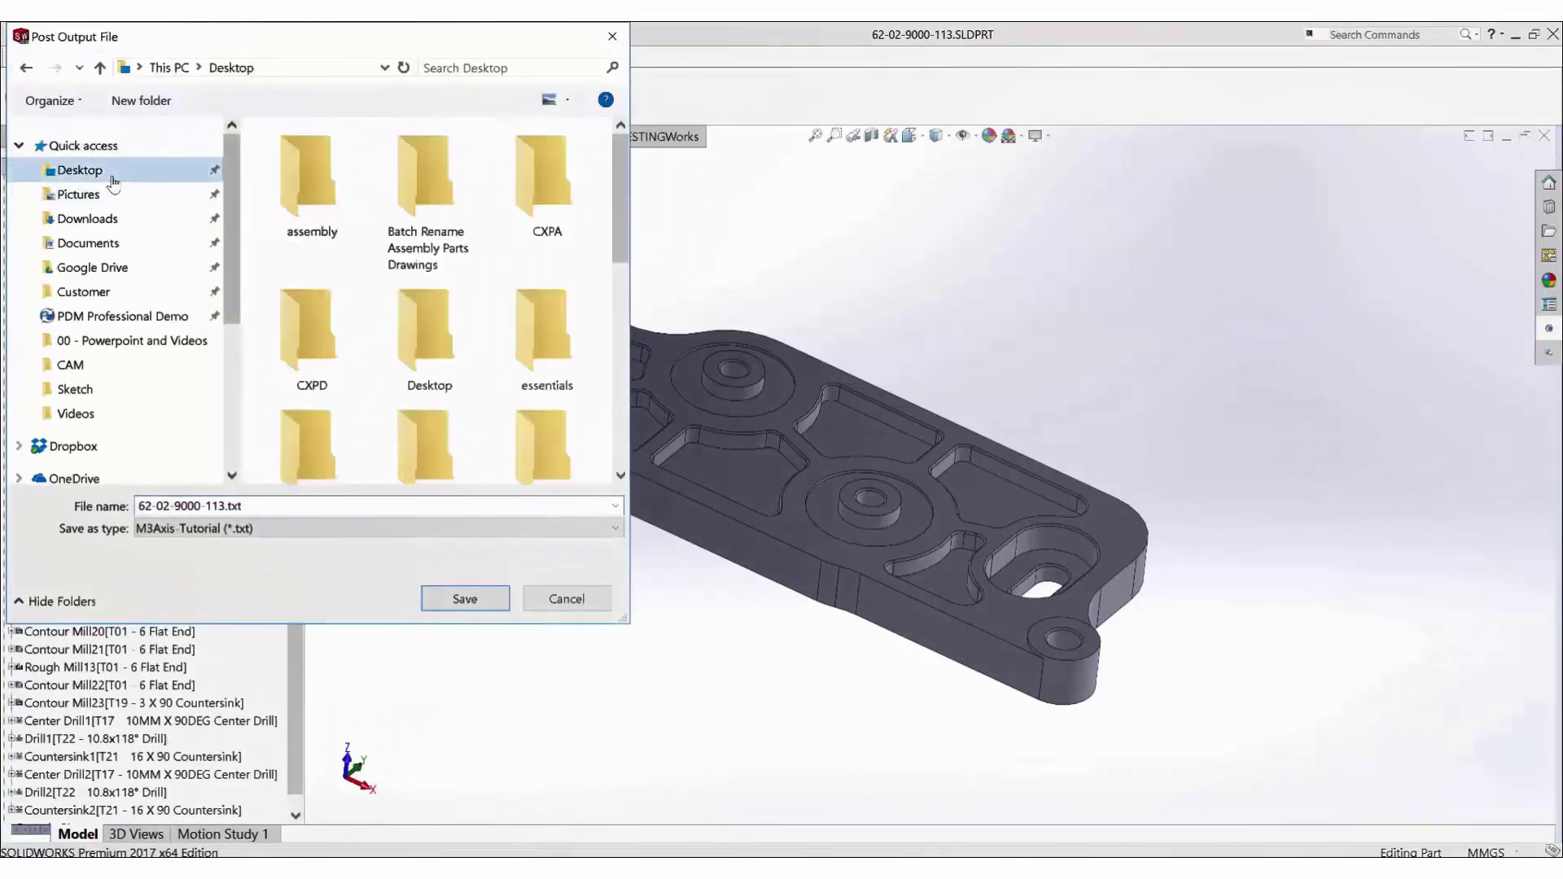
pyautogui.click(465, 599)
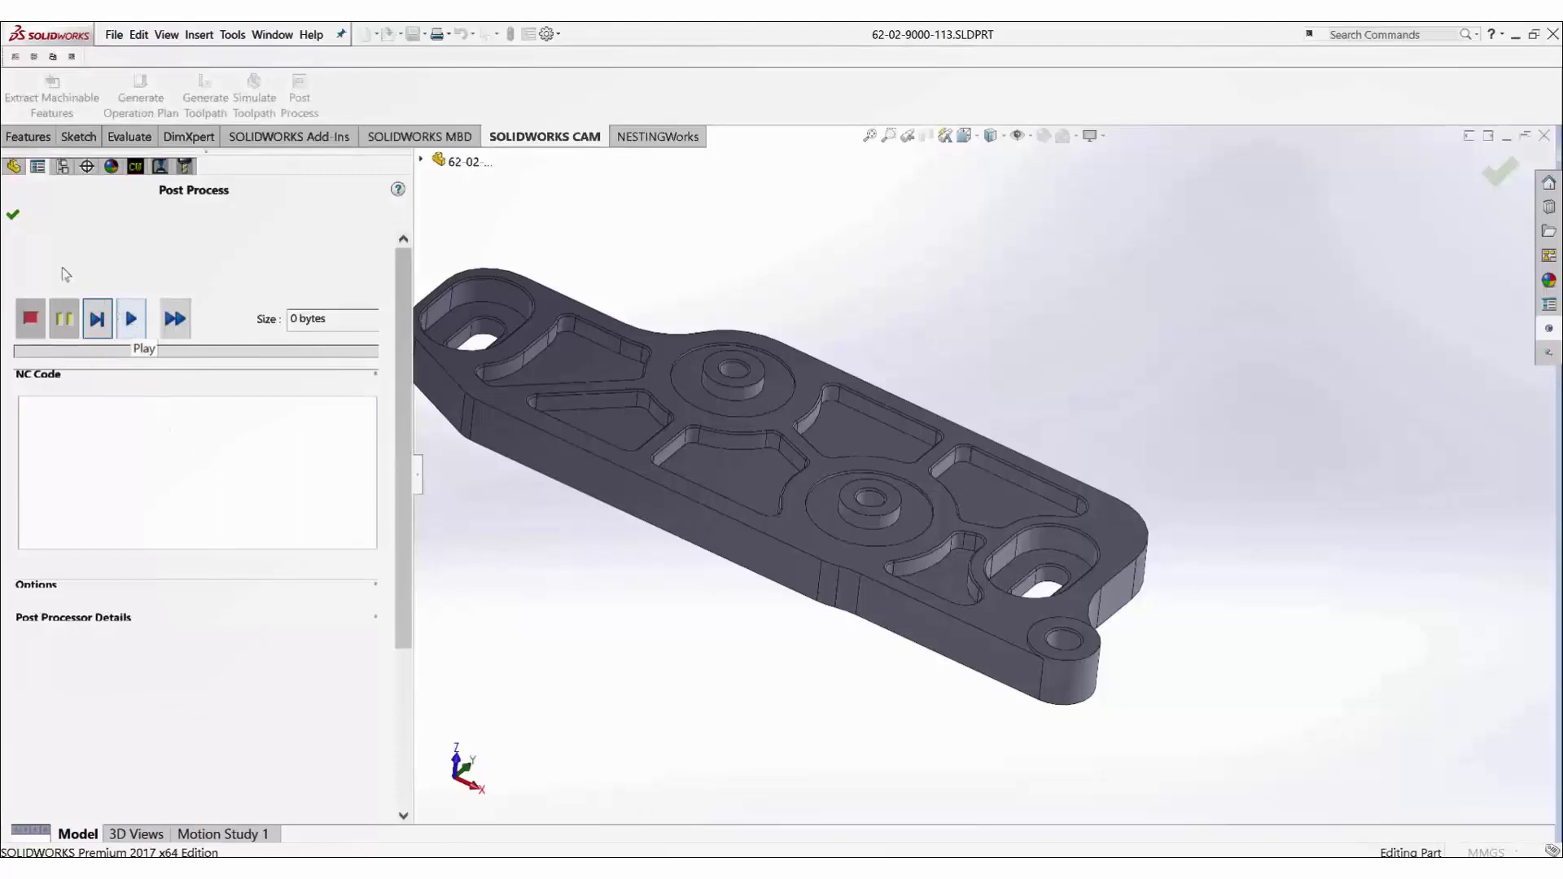
# Post 89.96 KB of NC code with M3Axis-Tutorial, review the post processor details, and accept
pyautogui.click(130, 318)
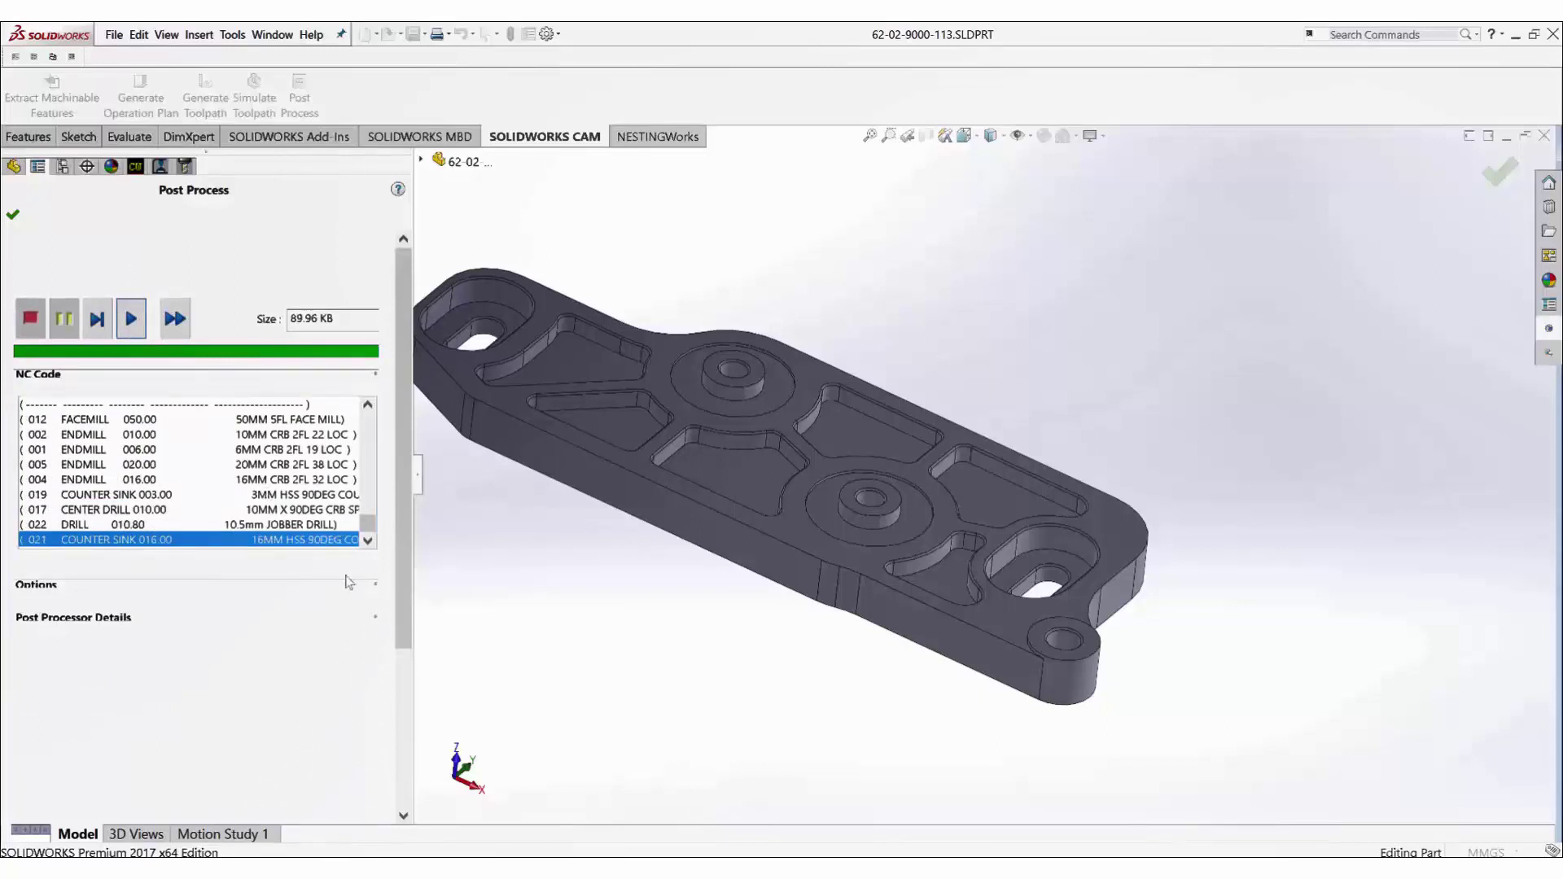
pyautogui.click(375, 587)
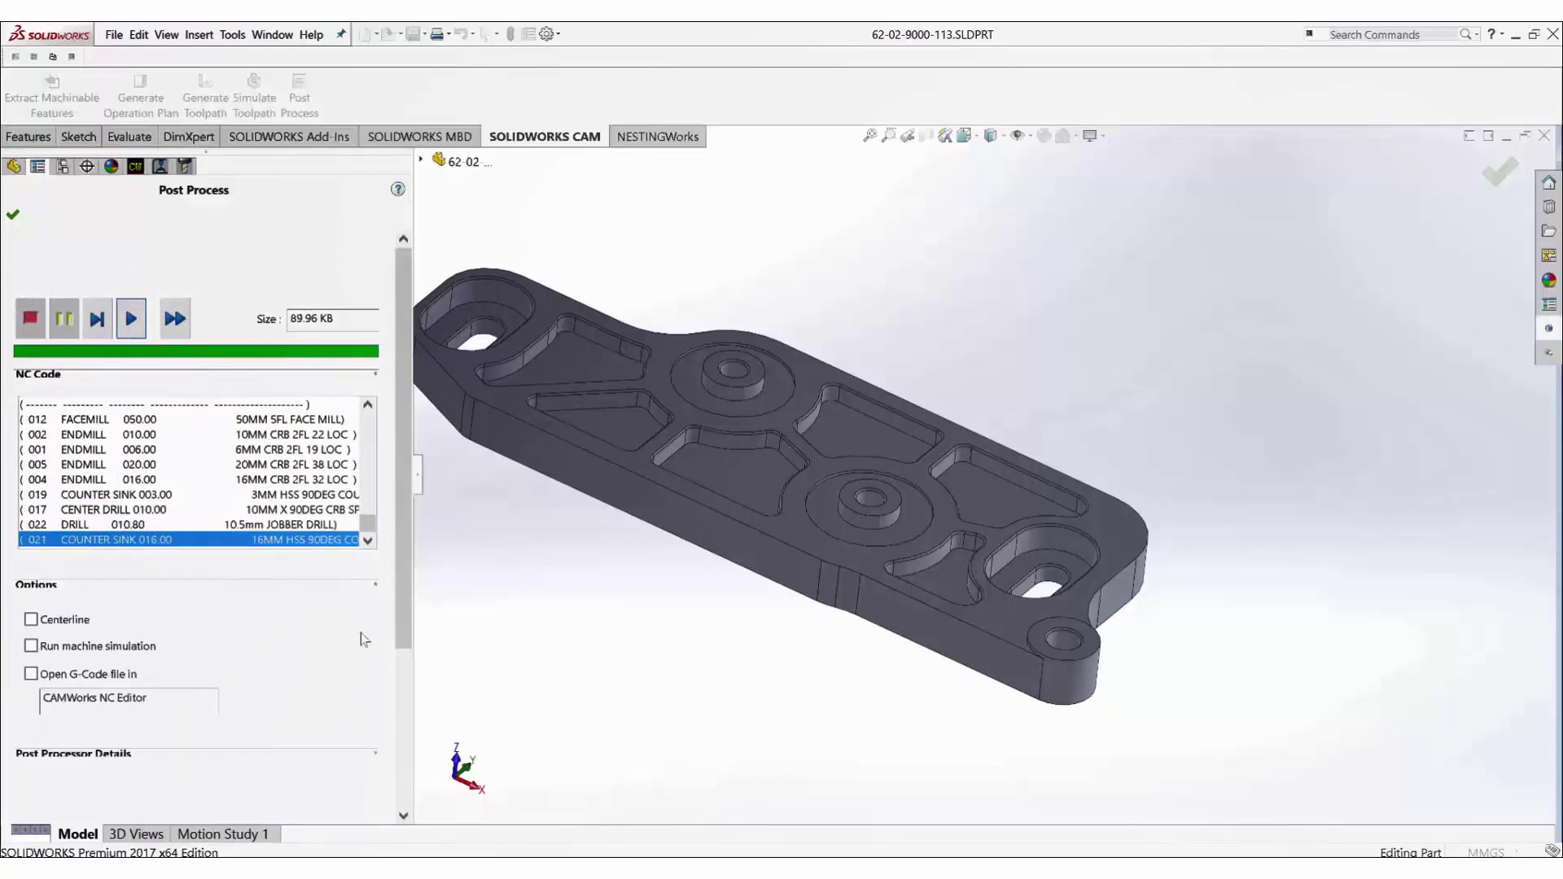
pyautogui.click(375, 756)
pyautogui.scroll(-3, 405, 806)
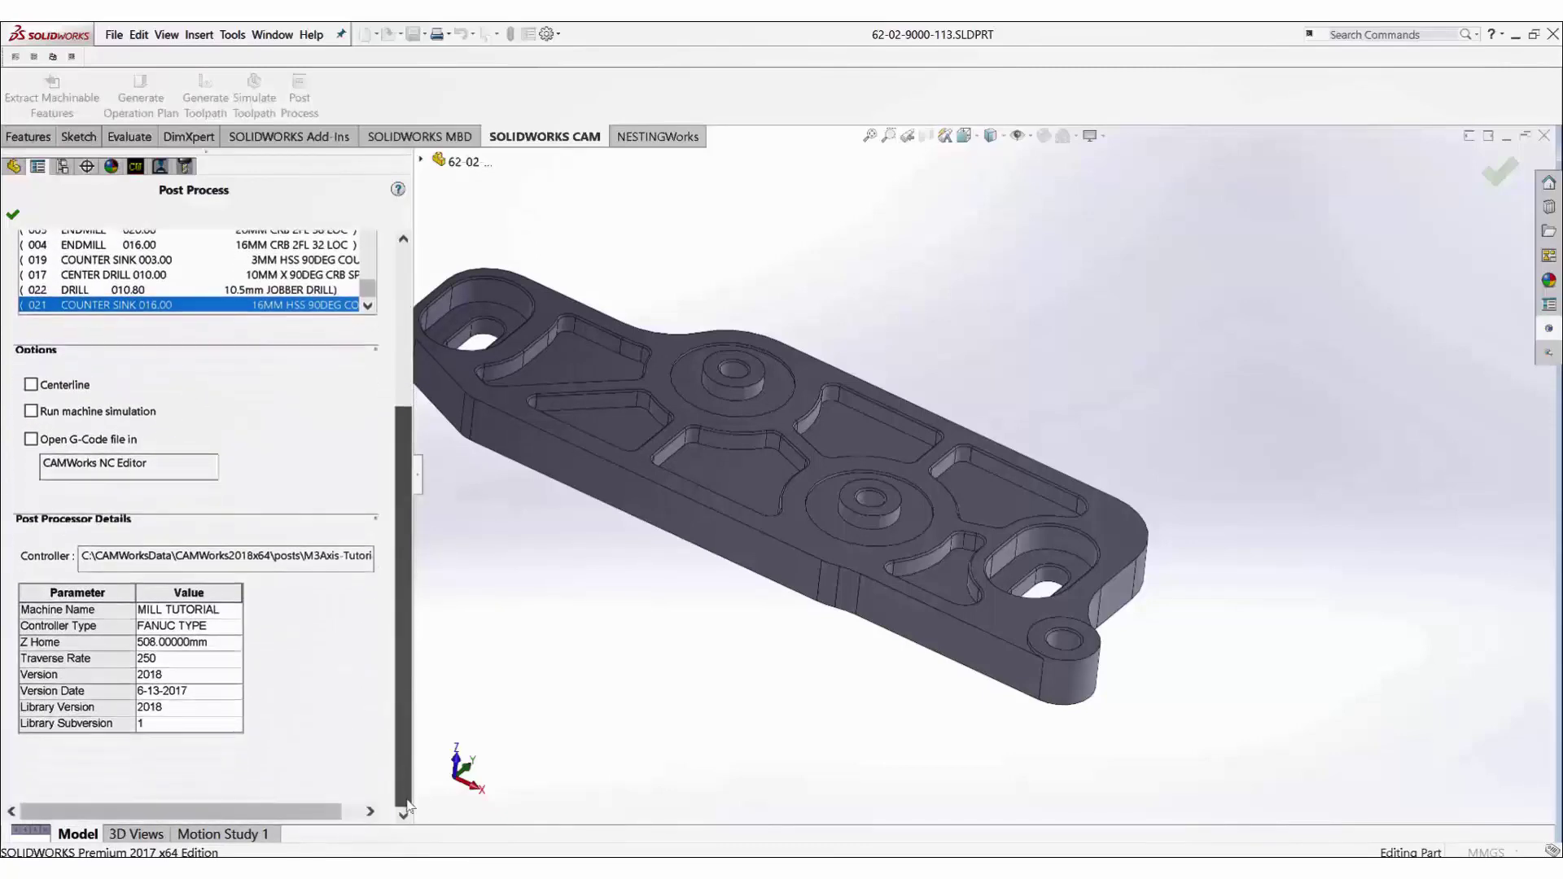
pyautogui.scroll(3, 399, 679)
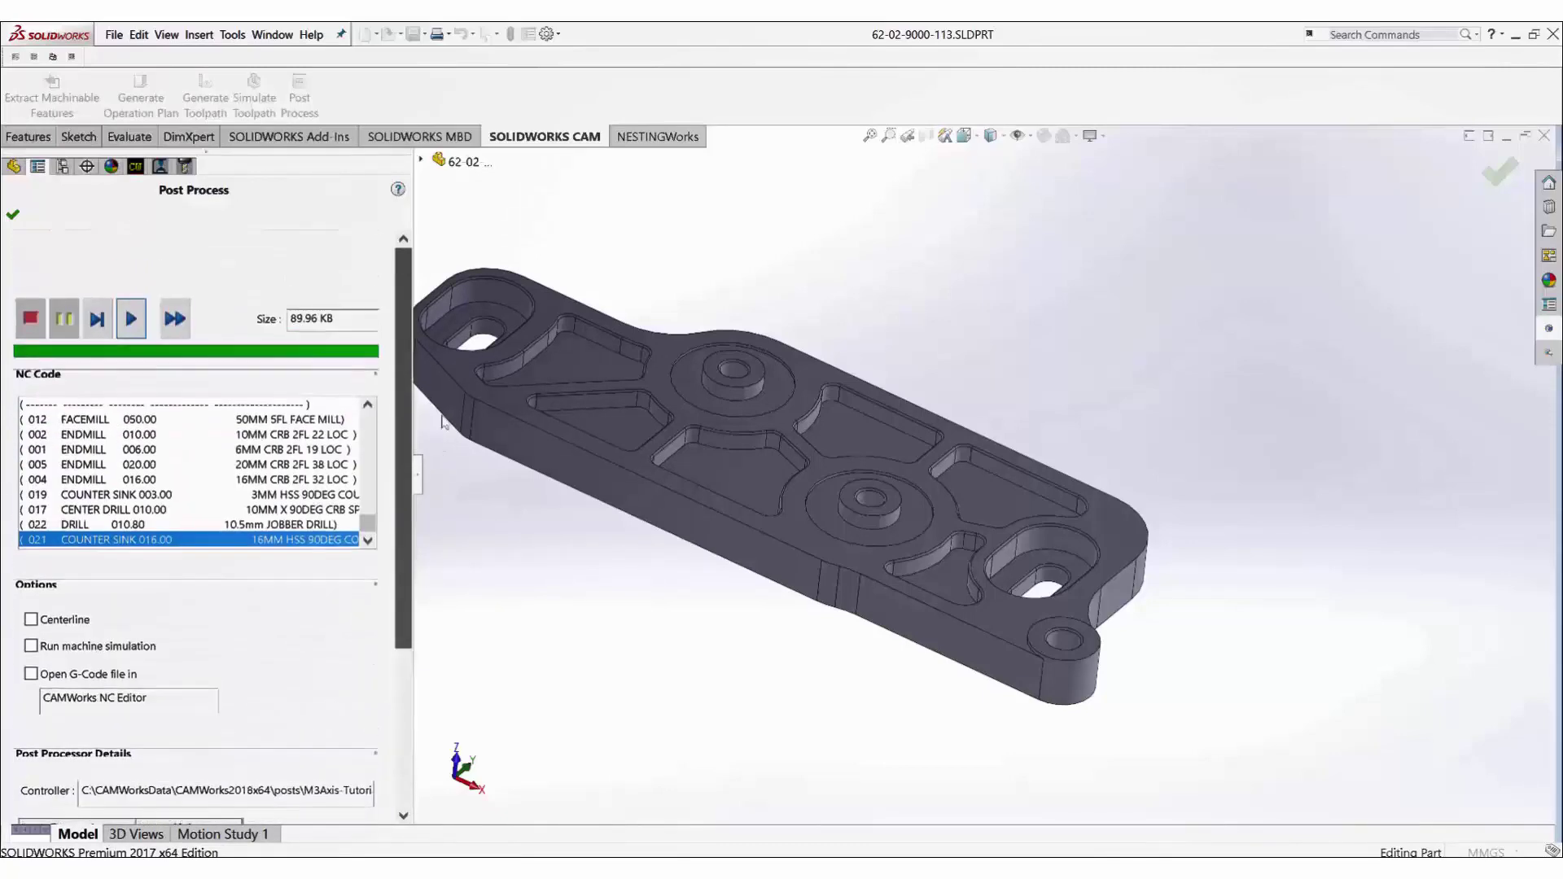
pyautogui.click(14, 216)
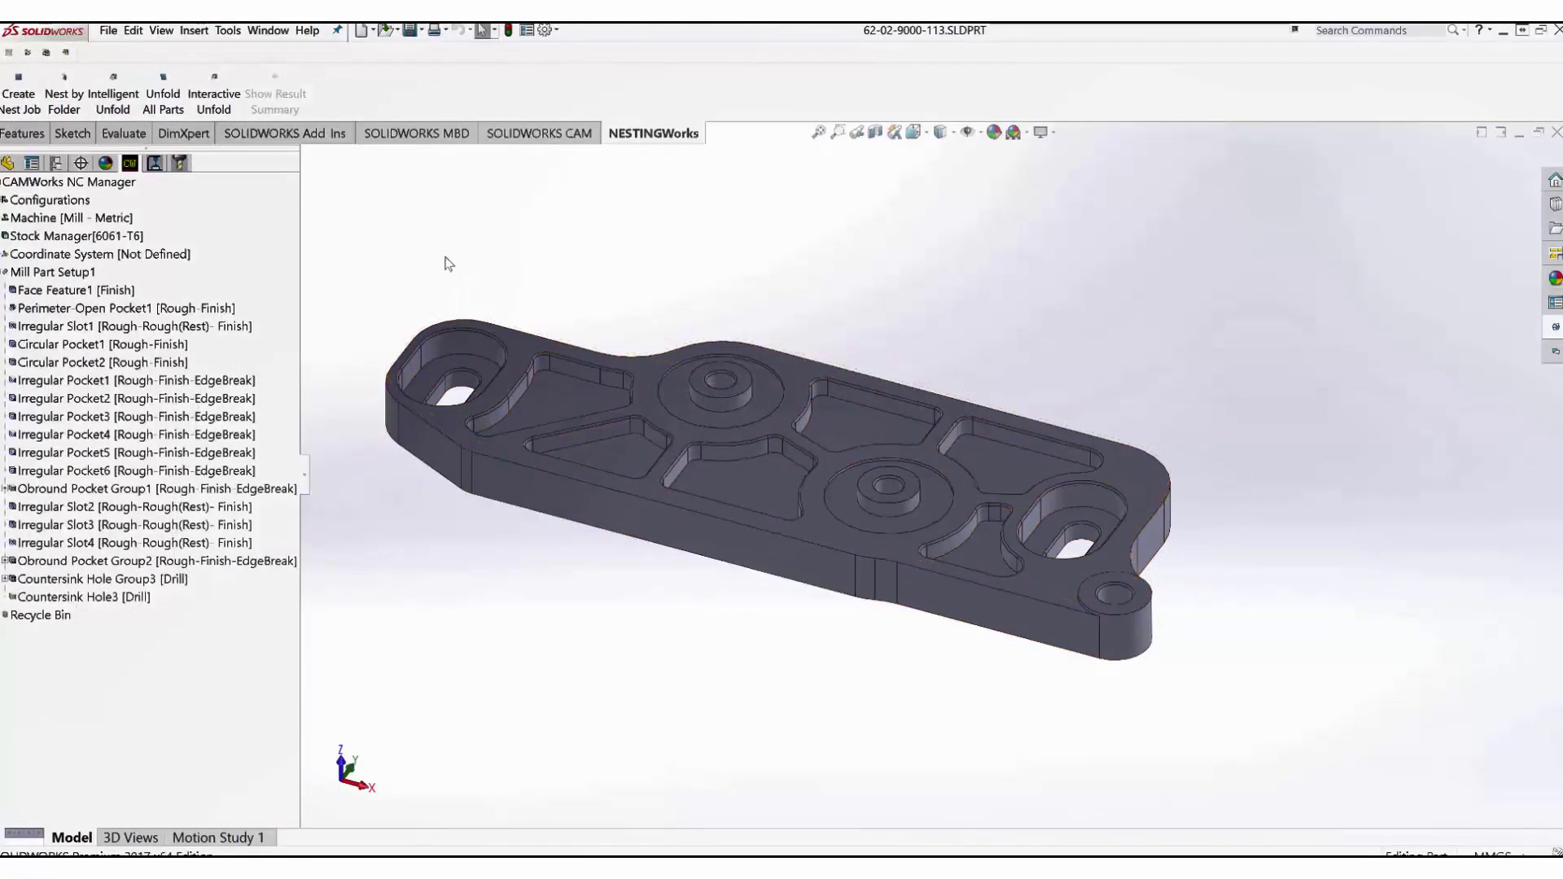
# Create a nest job of 30 plates on the 1800 × 1200 mm S1(6'X4') sheet and preview it
pyautogui.click(17, 98)
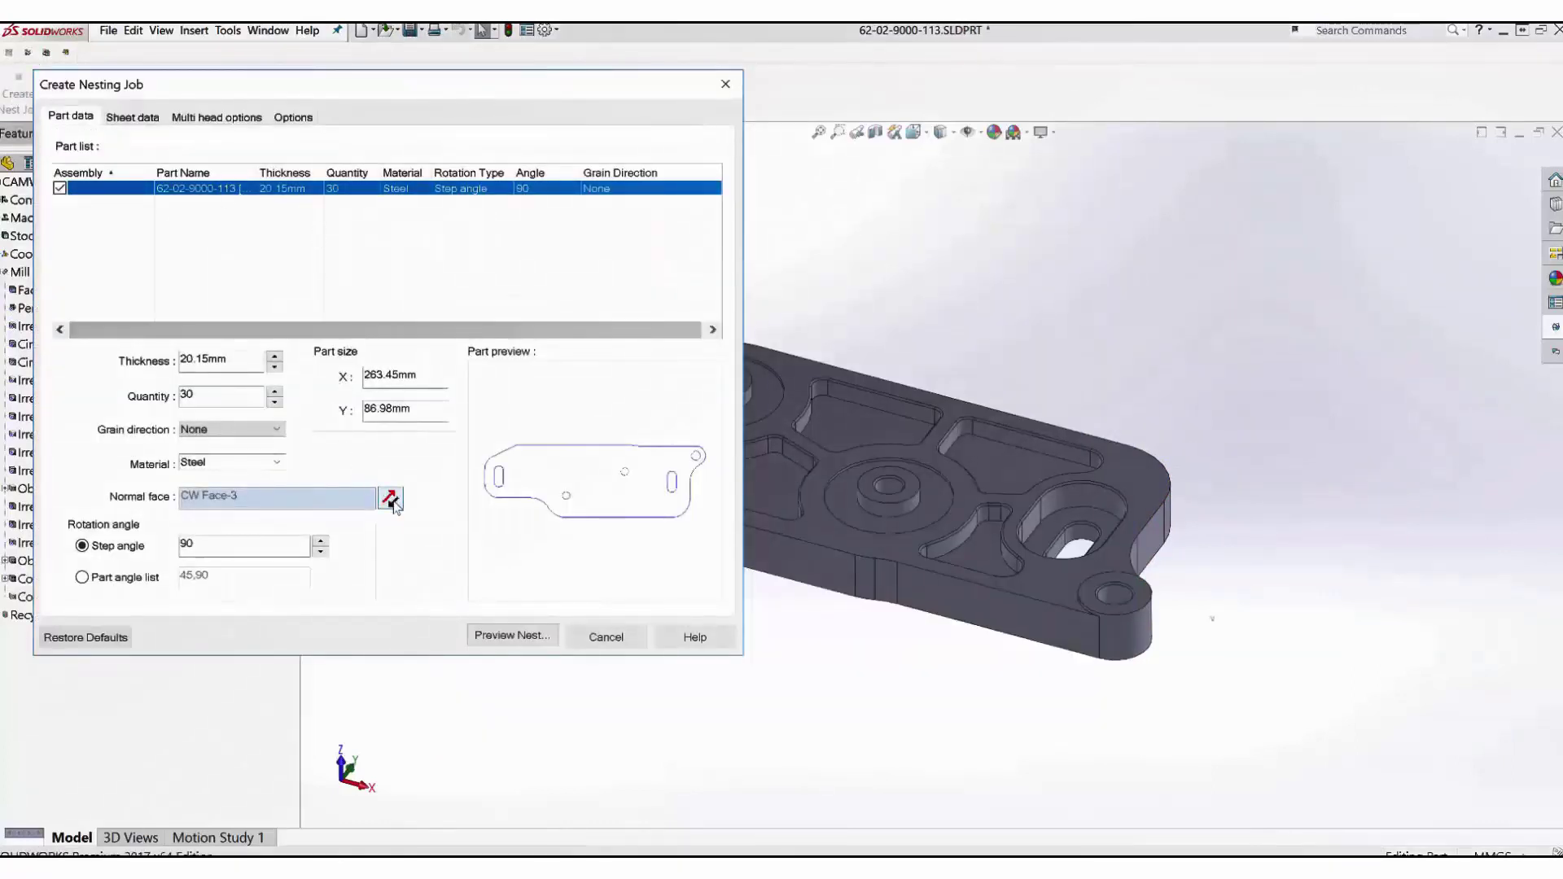
pyautogui.click(390, 499)
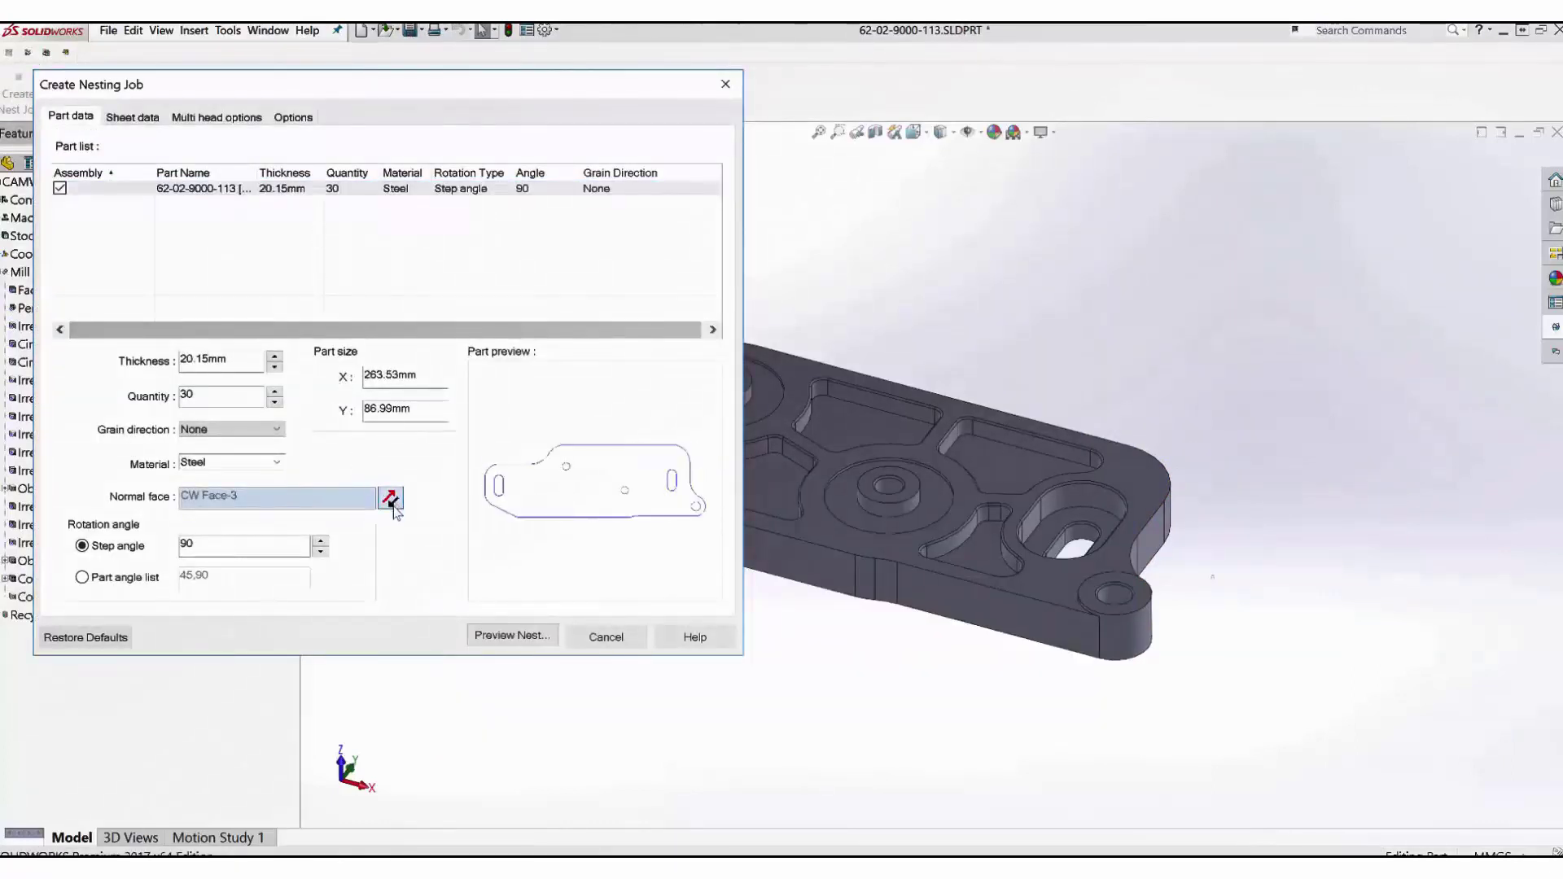
pyautogui.click(131, 119)
pyautogui.click(277, 172)
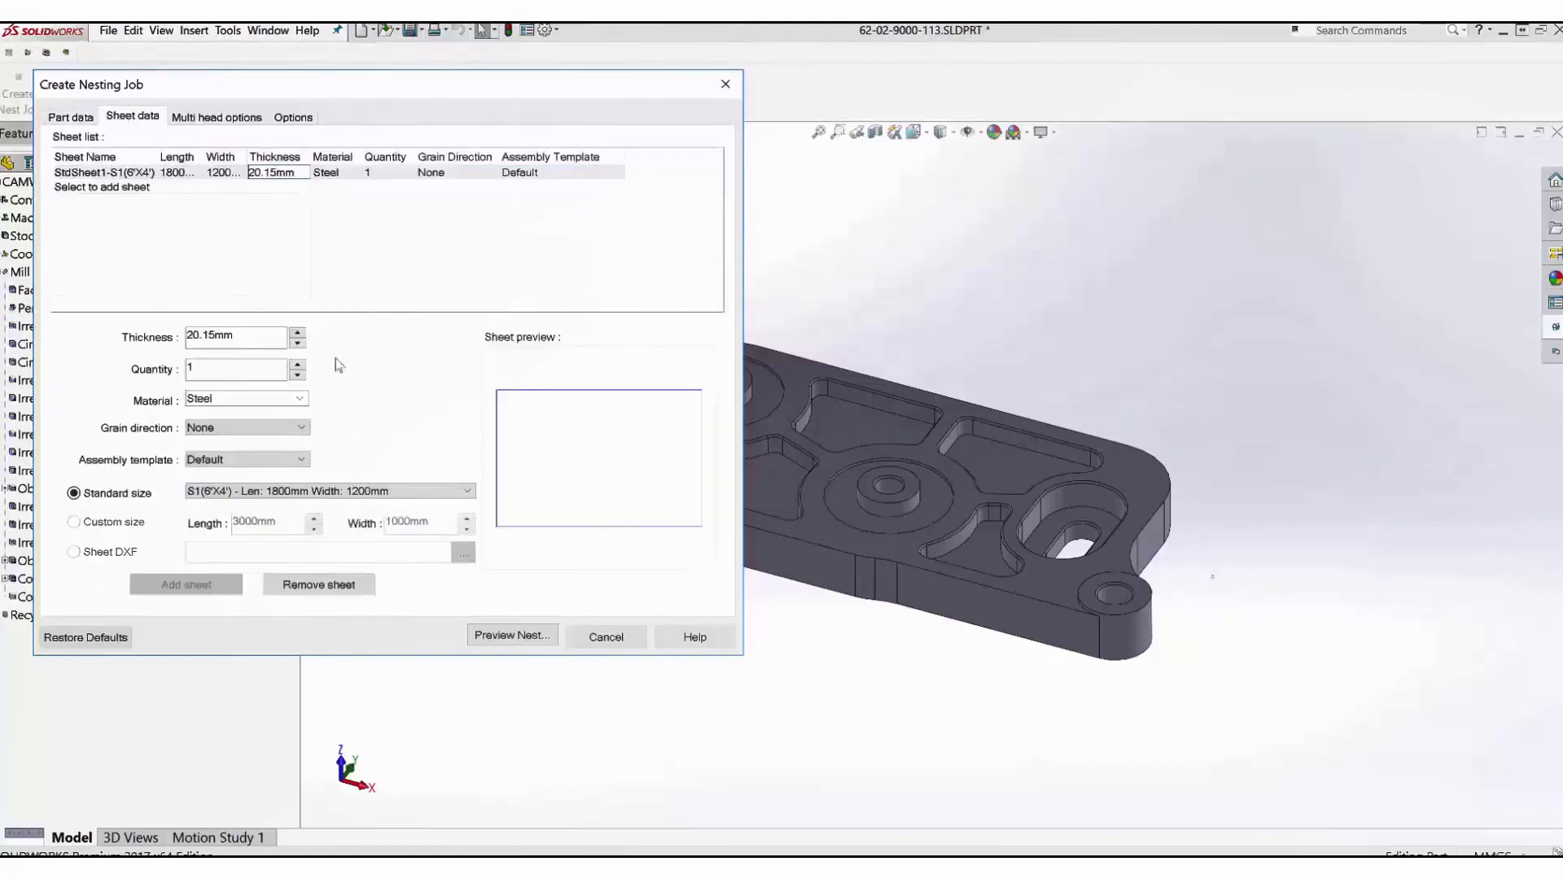
pyautogui.click(469, 492)
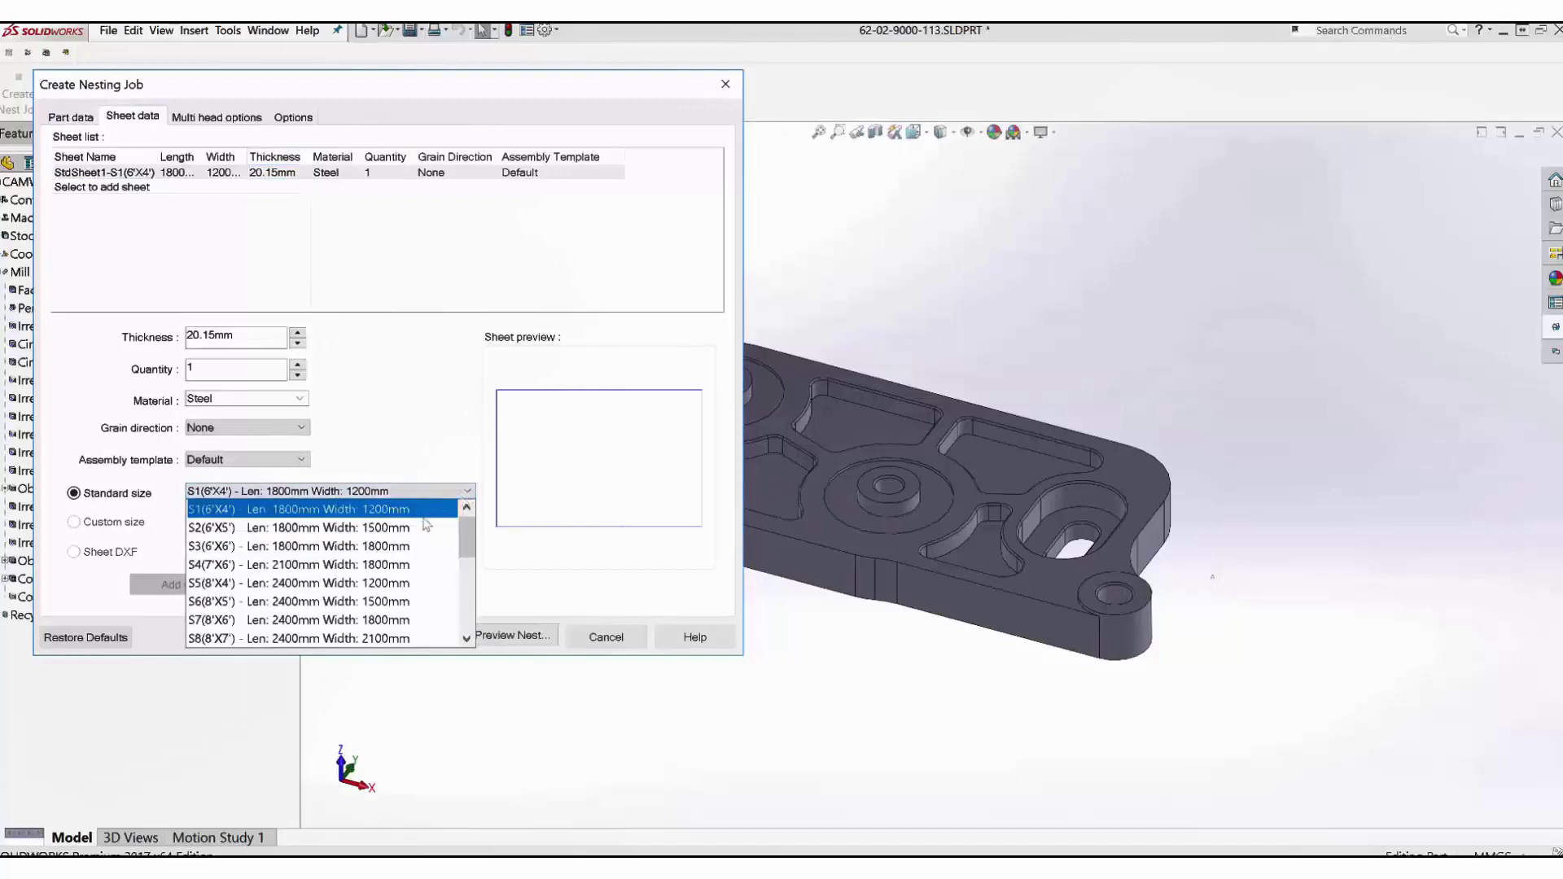
pyautogui.click(430, 509)
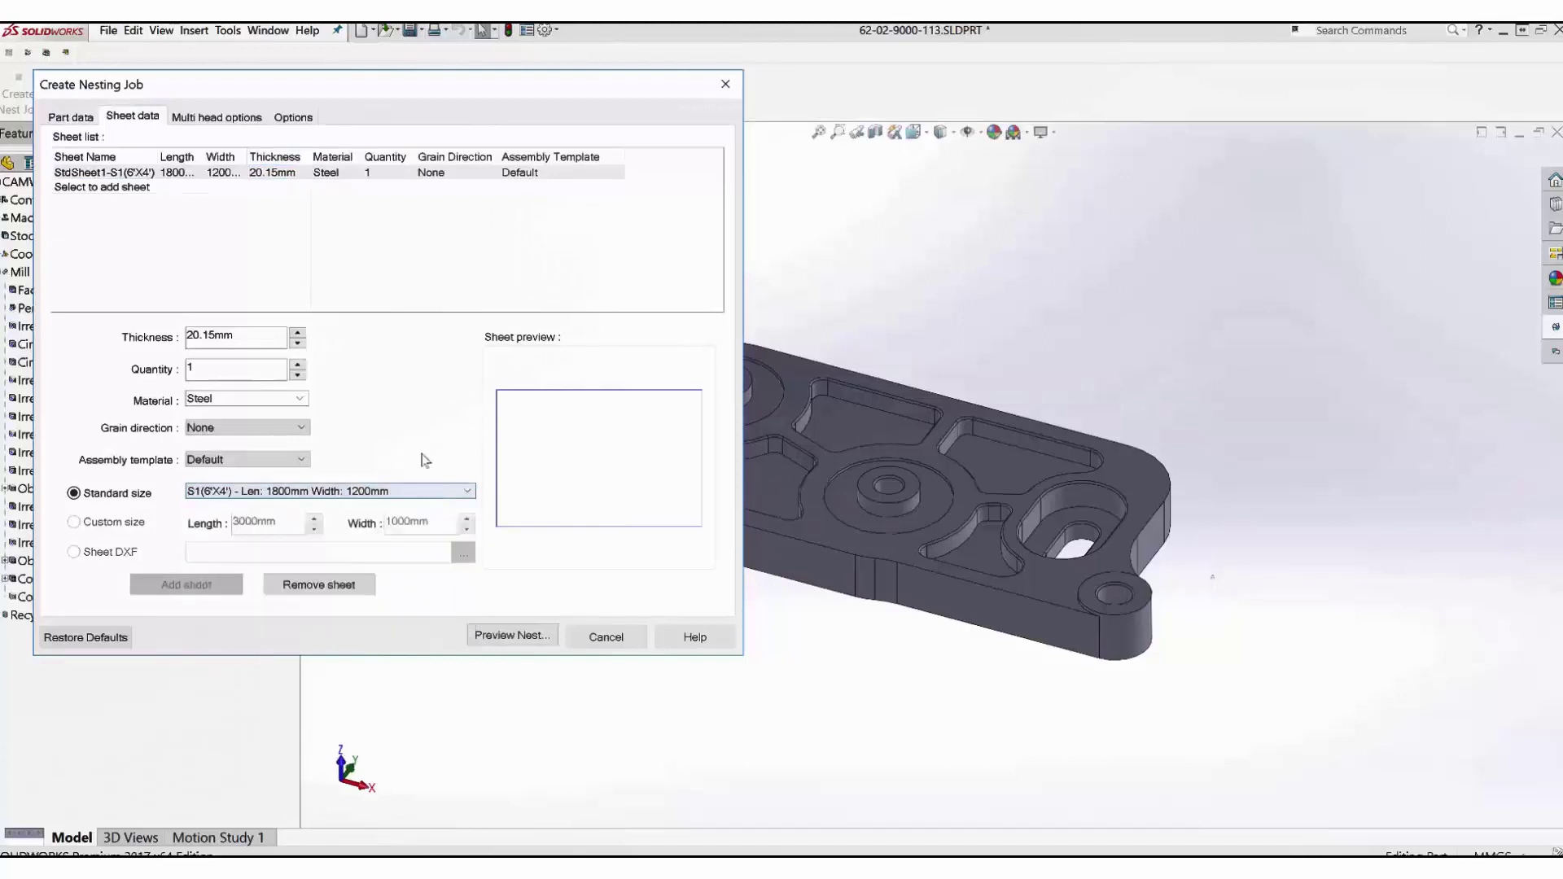
pyautogui.click(68, 119)
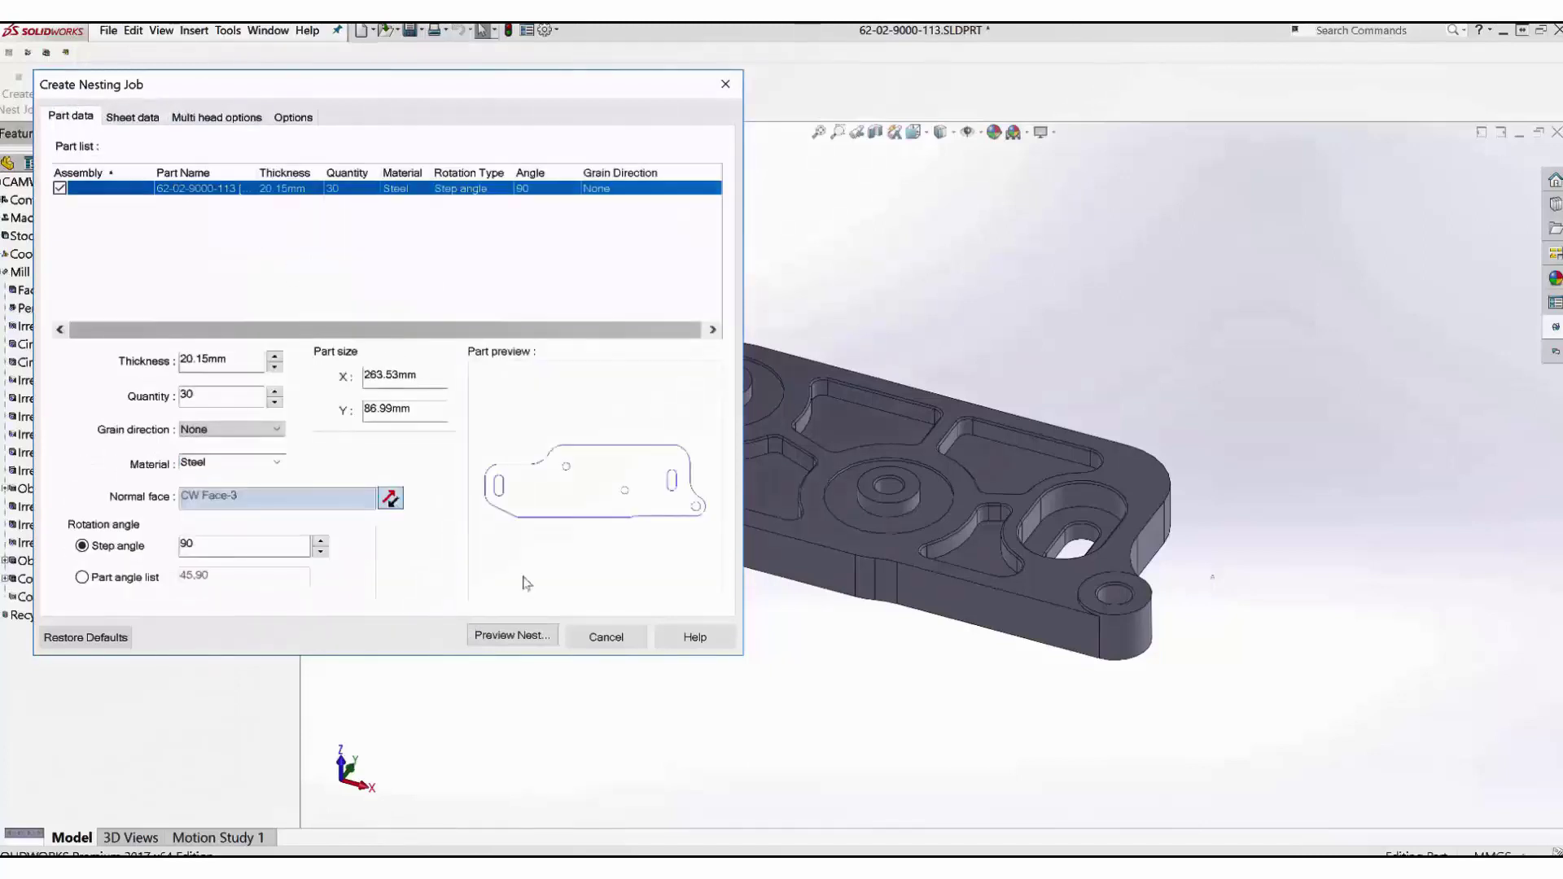
pyautogui.click(513, 641)
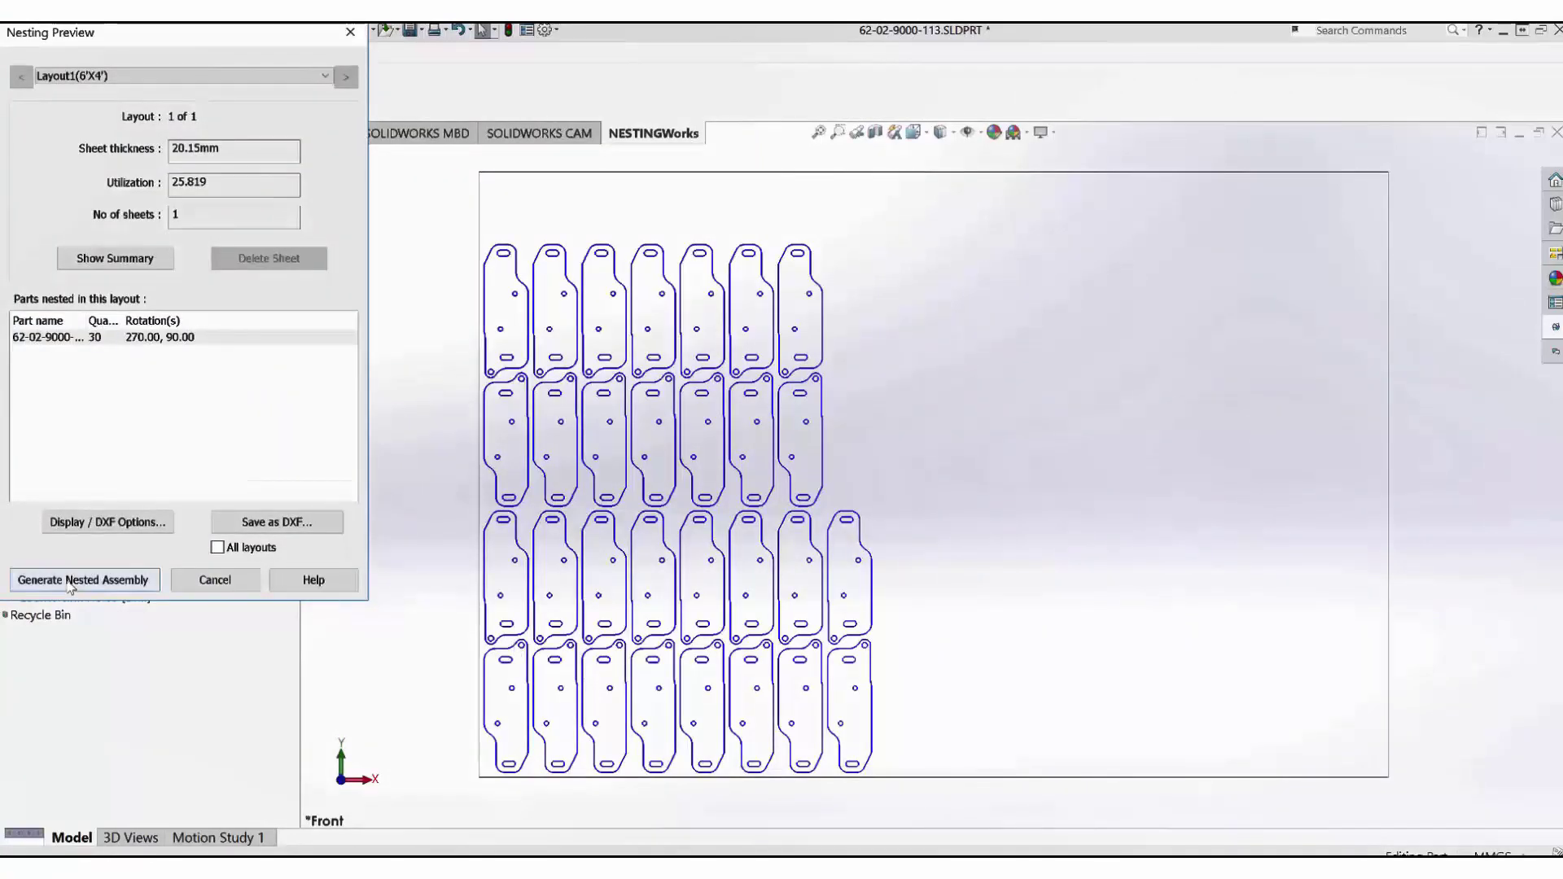
# Generate nested assembly Assem2 containing sheet Sheet1_StdSheet1 from the preview
pyautogui.click(70, 581)
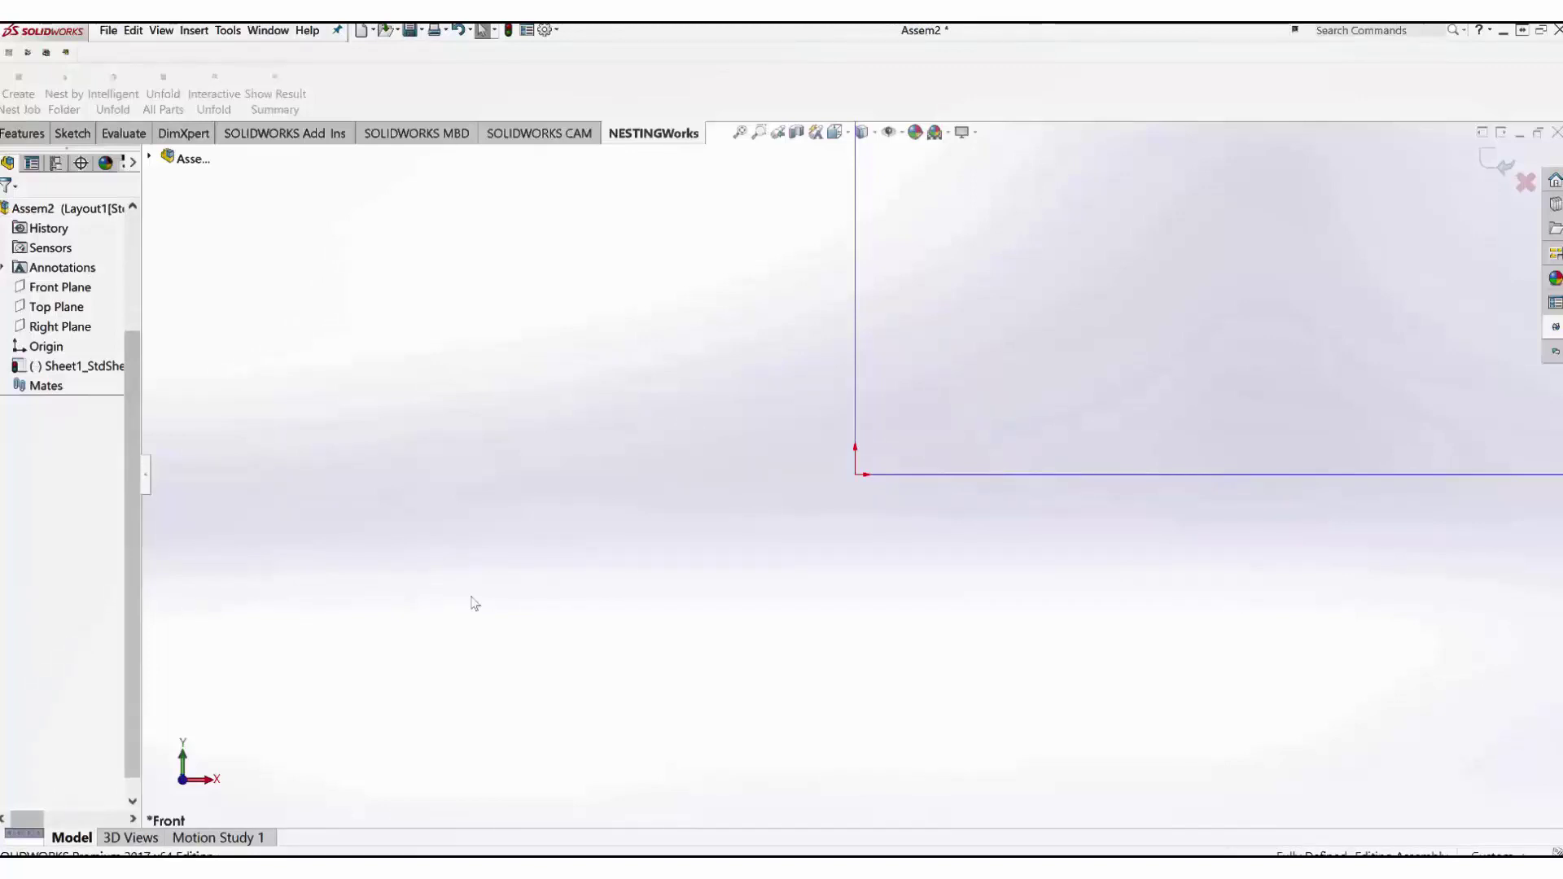
# Load the 30 nested plates, acknowledge the Nest Results Summary, and tilt the sheet into 3D
pyautogui.click(474, 603)
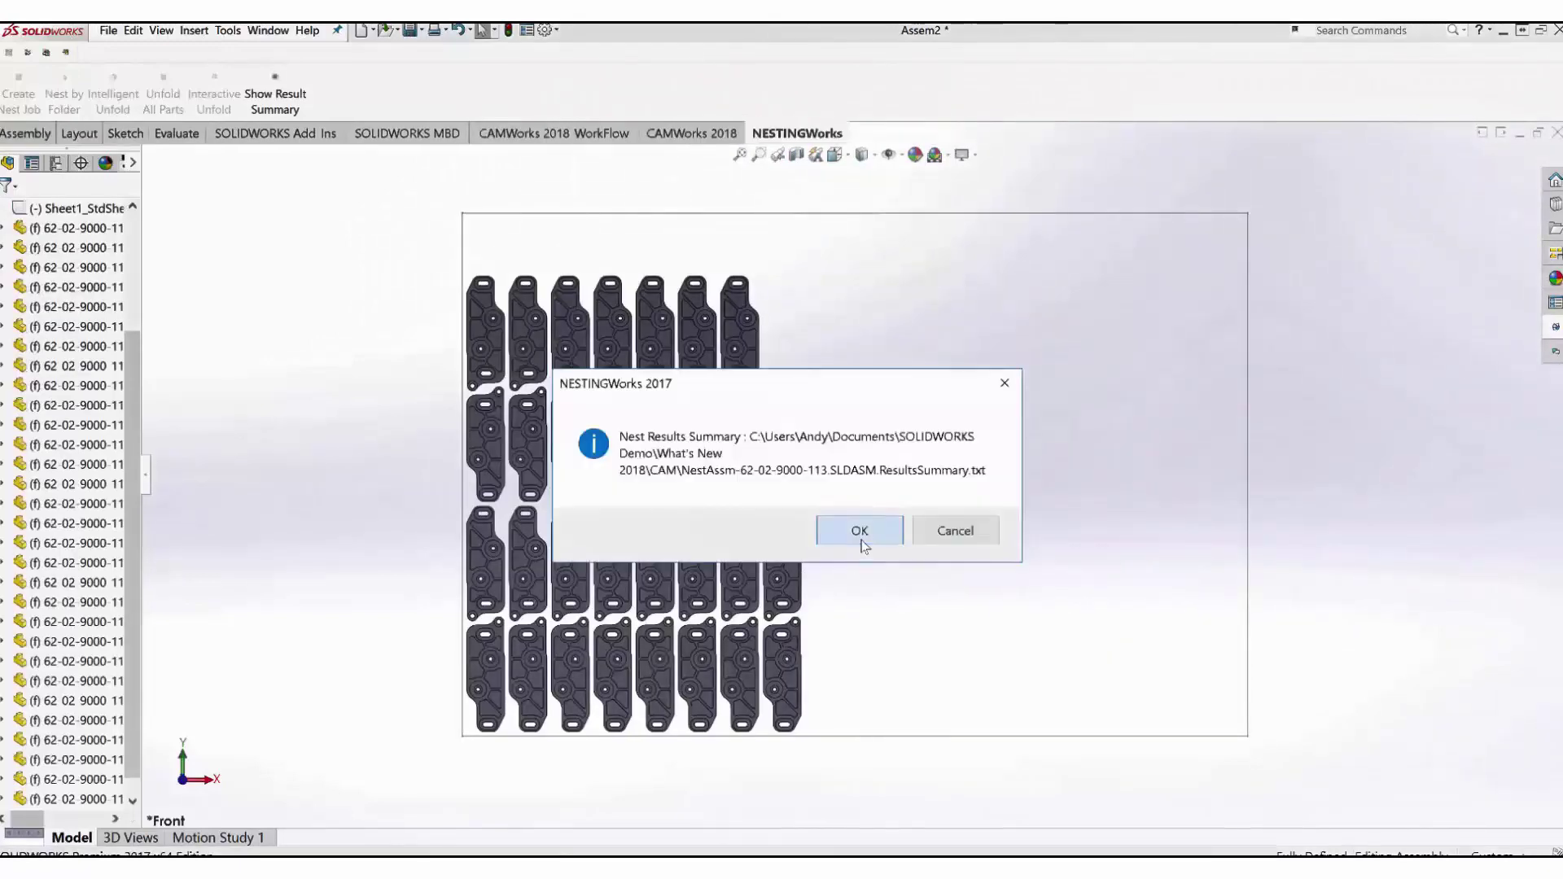
pyautogui.click(929, 479)
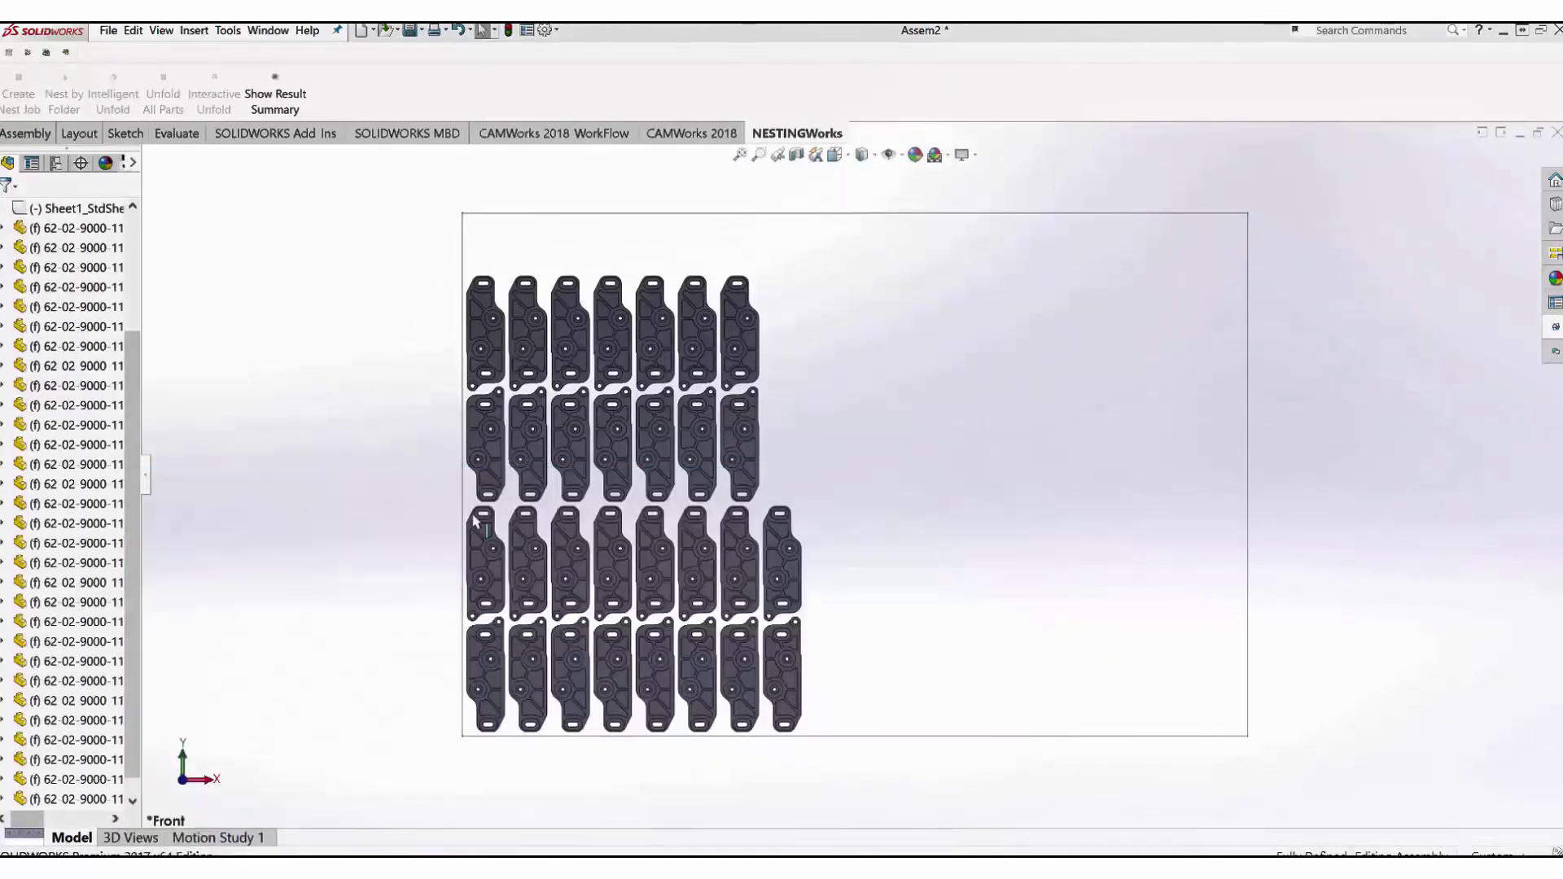
pyautogui.moveTo(144, 378); pyautogui.dragTo(229, 415)
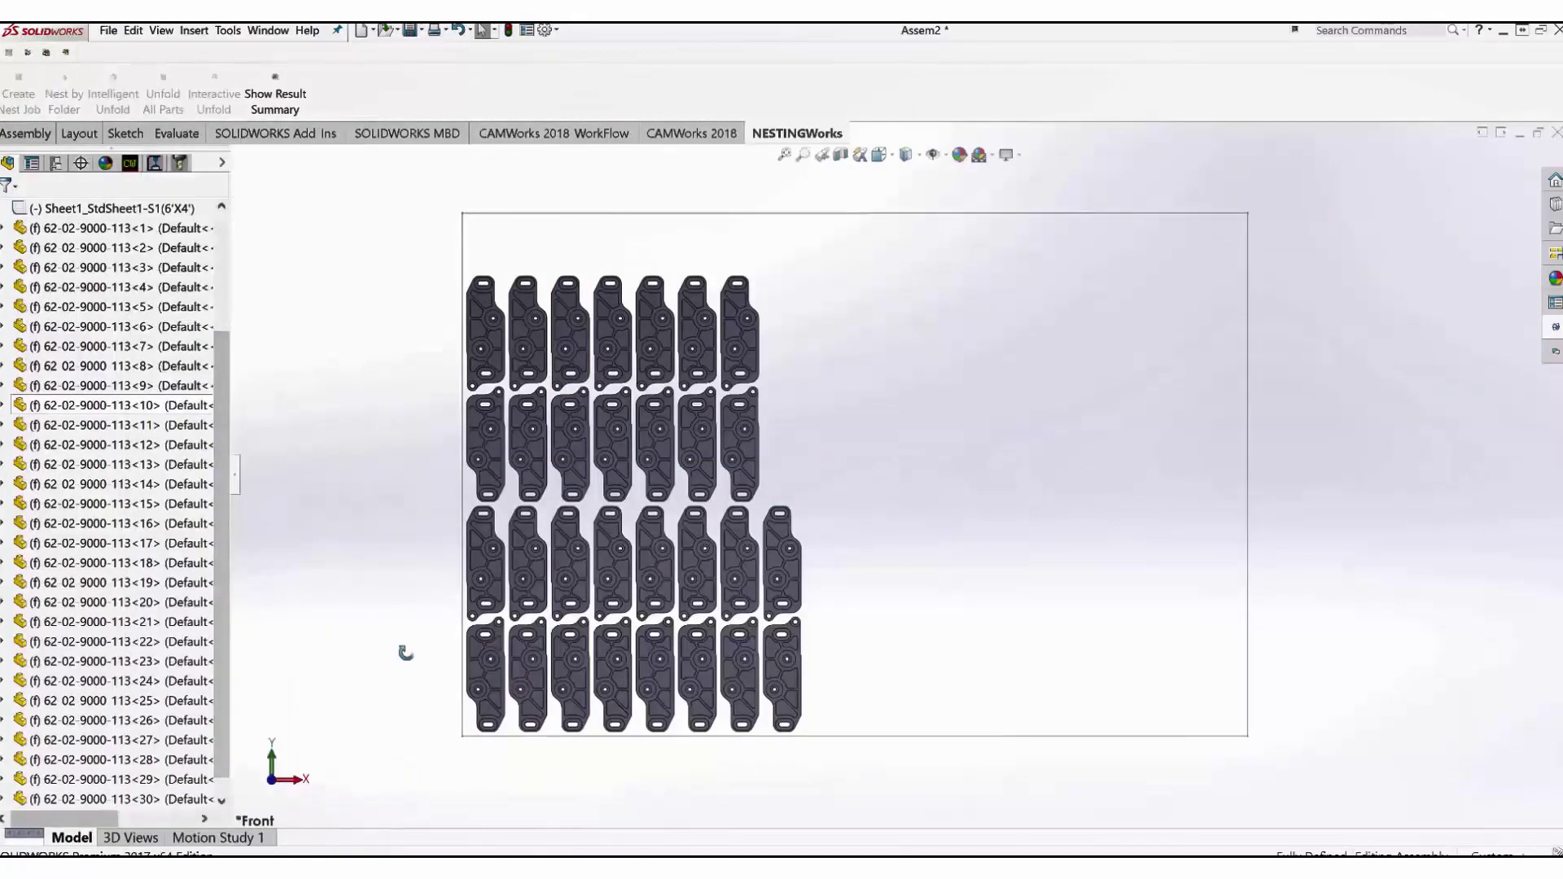
pyautogui.moveTo(398, 632); pyautogui.dragTo(440, 562, button='middle')
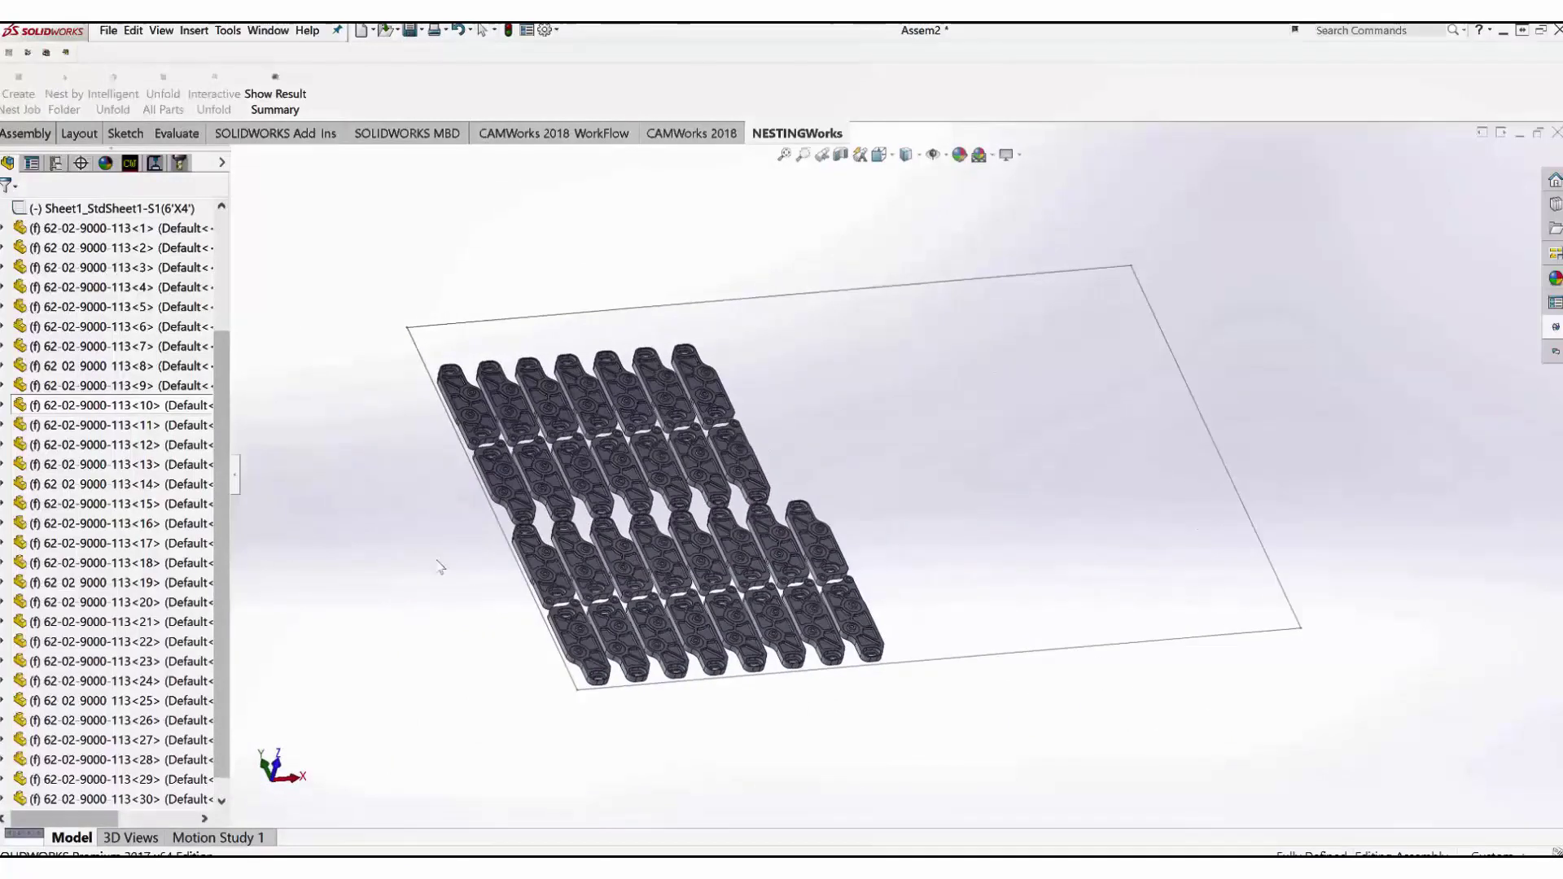
# Import the hinge plate's CAM part data into Assem2, merging it with the existing data
pyautogui.click(131, 165)
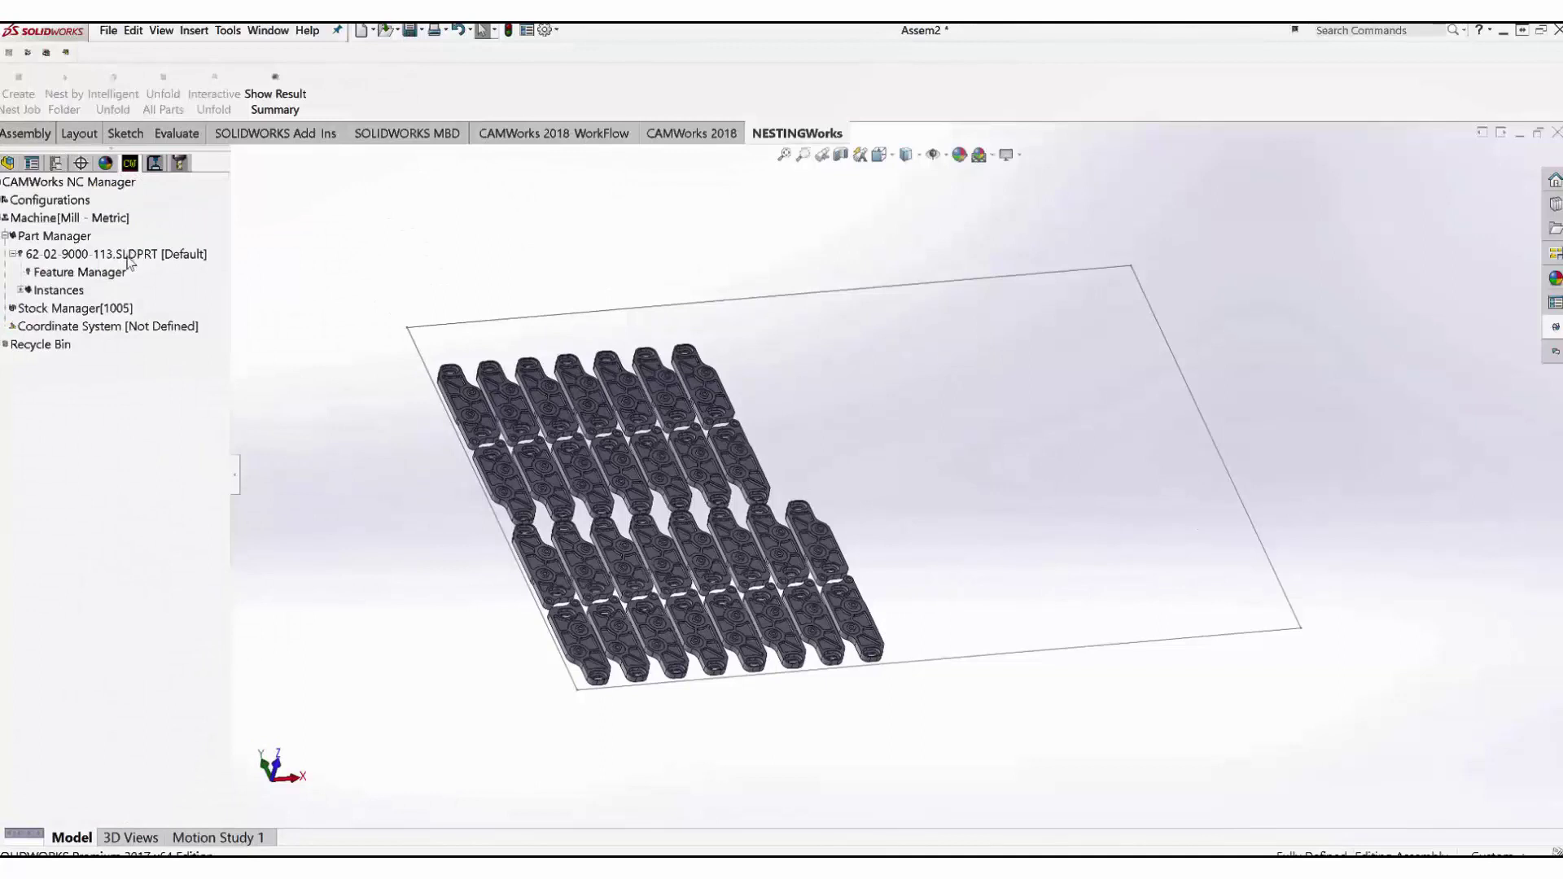
pyautogui.rightClick(128, 258)
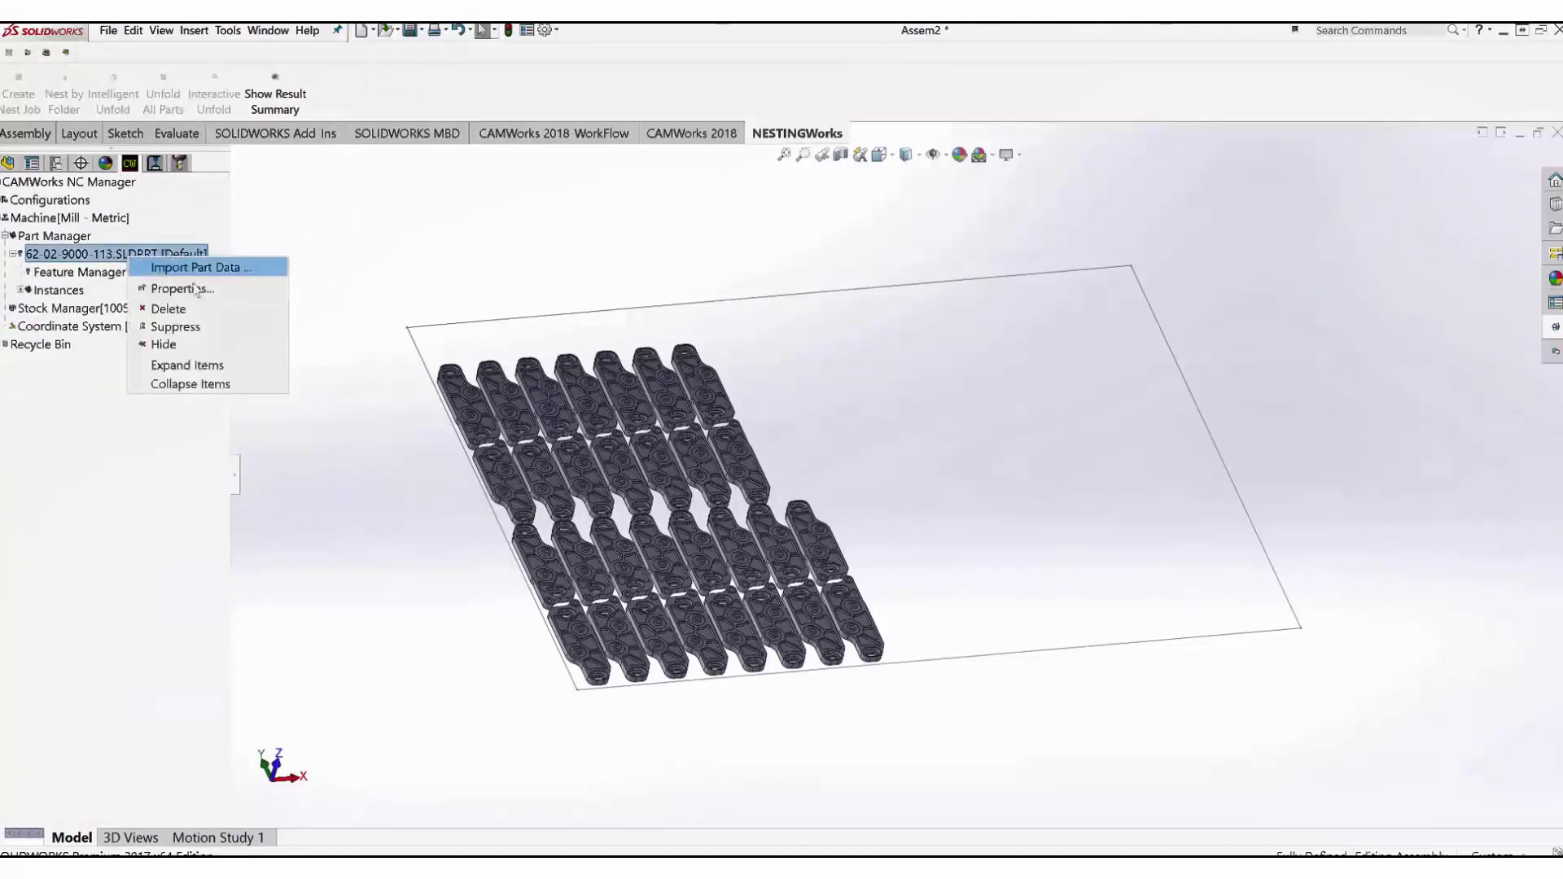
pyautogui.click(272, 271)
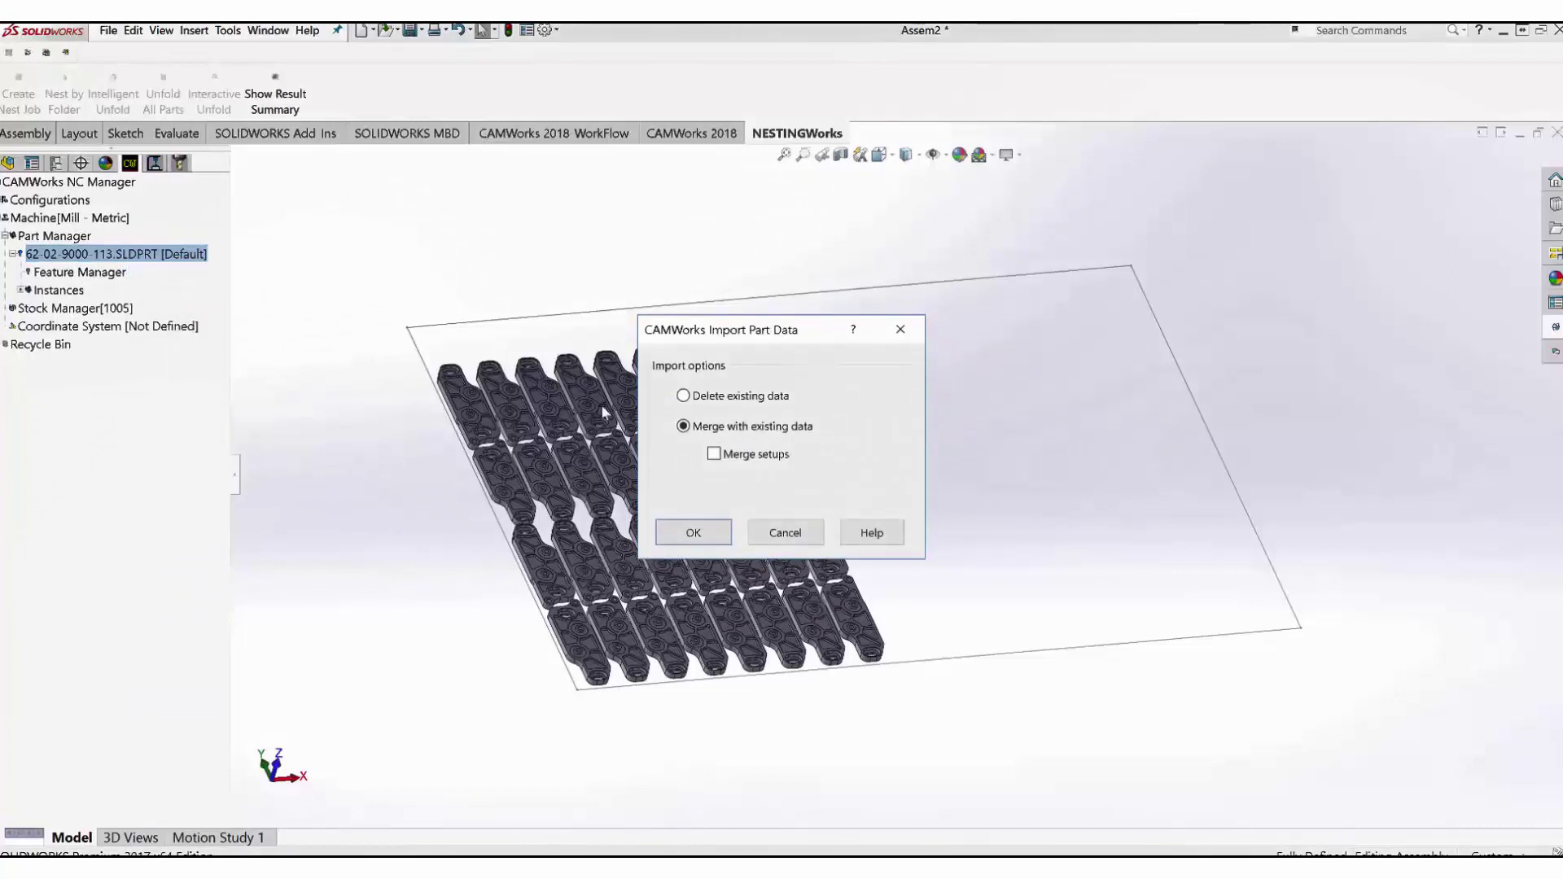
pyautogui.click(693, 534)
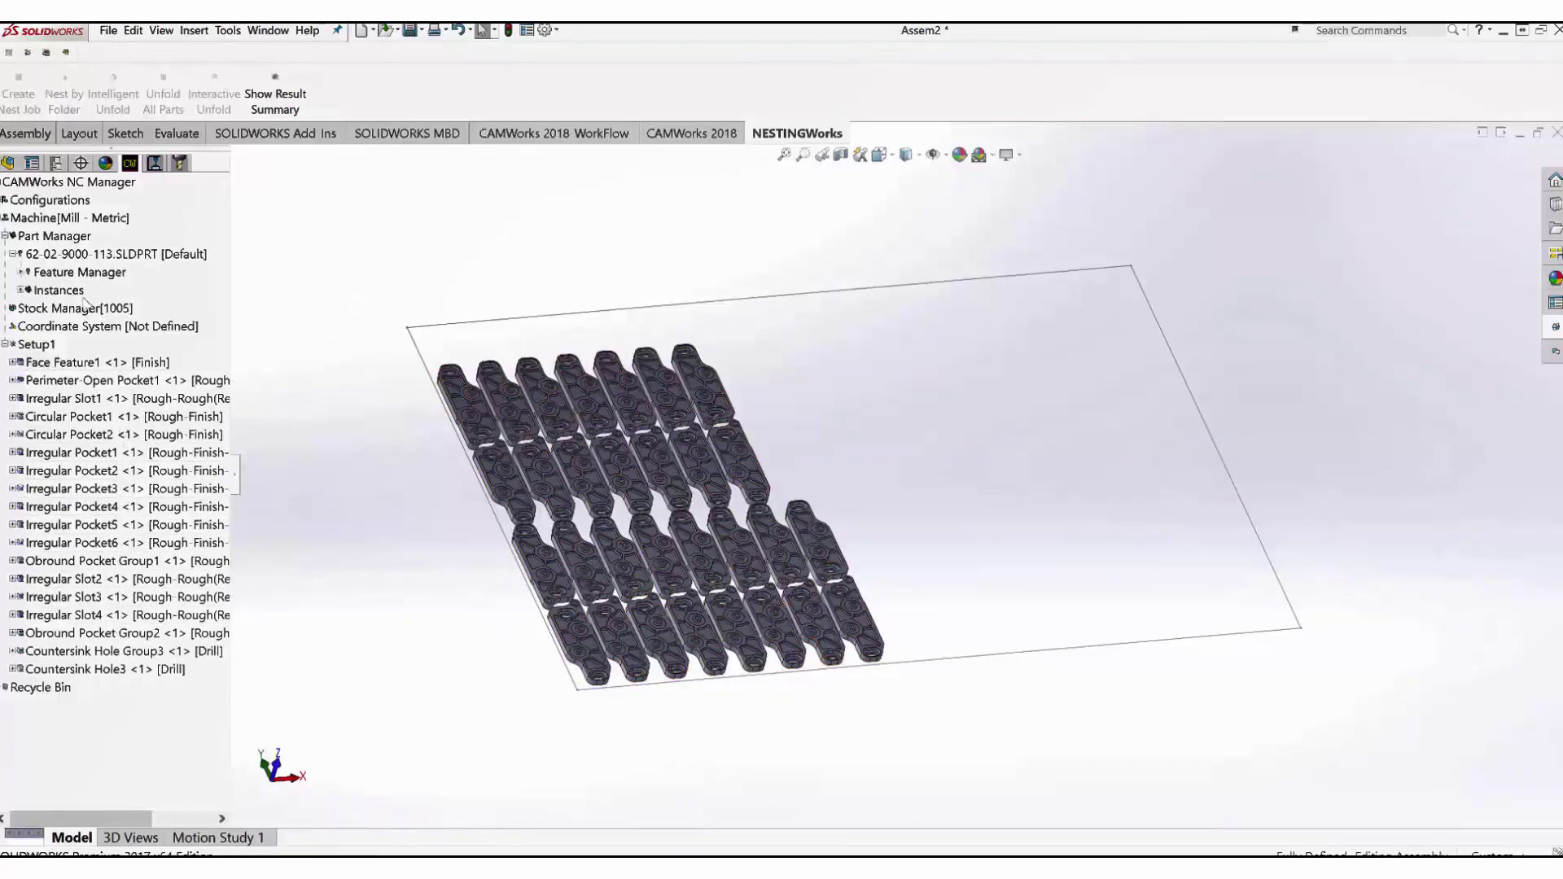
pyautogui.rightClick(89, 184)
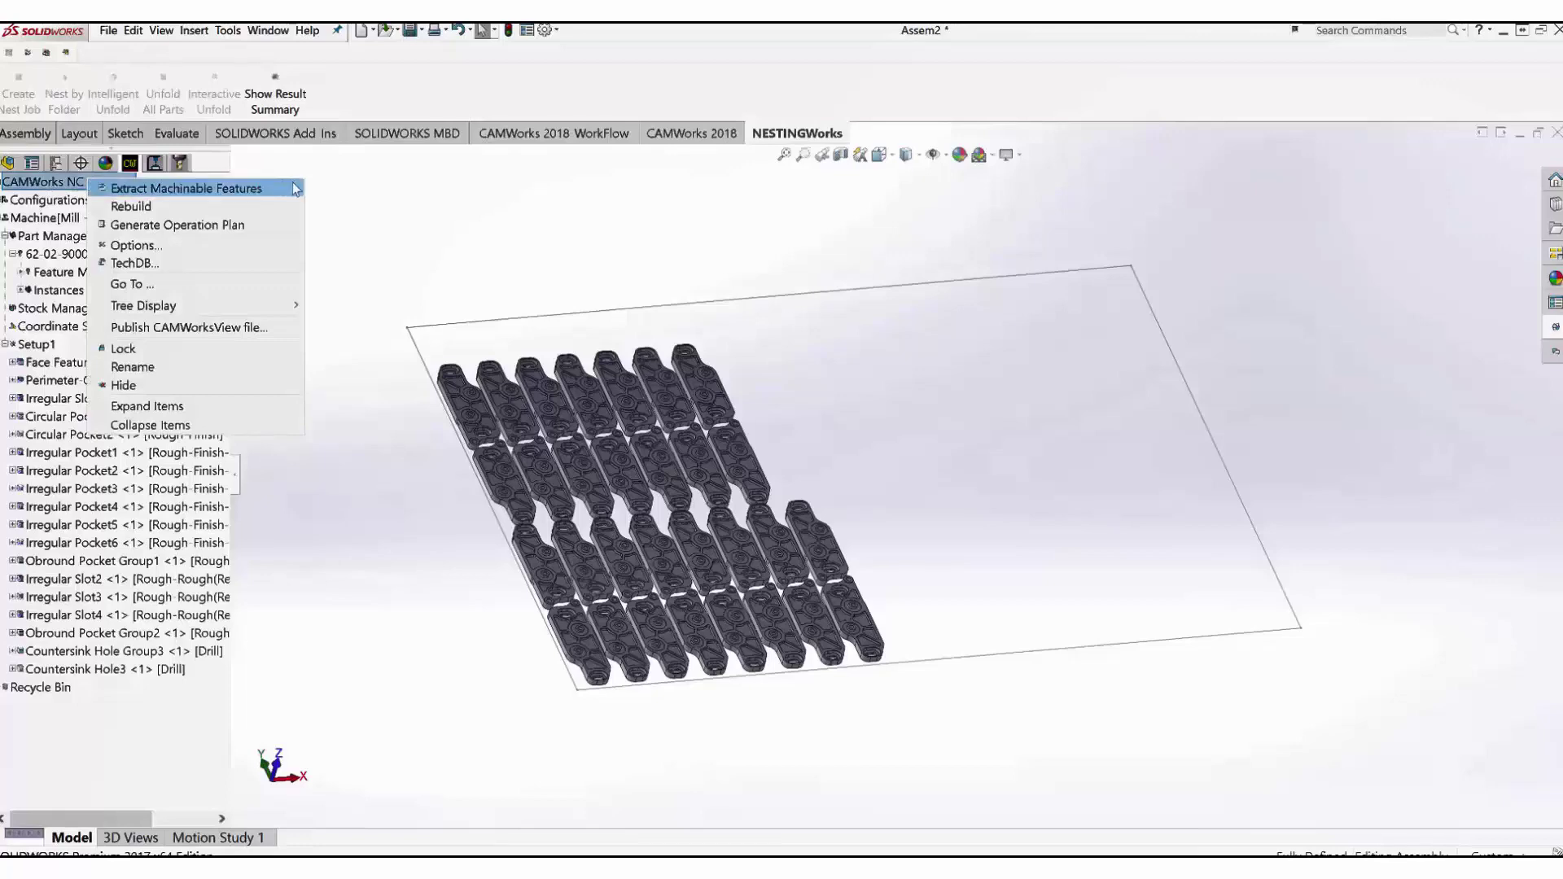
pyautogui.click(380, 247)
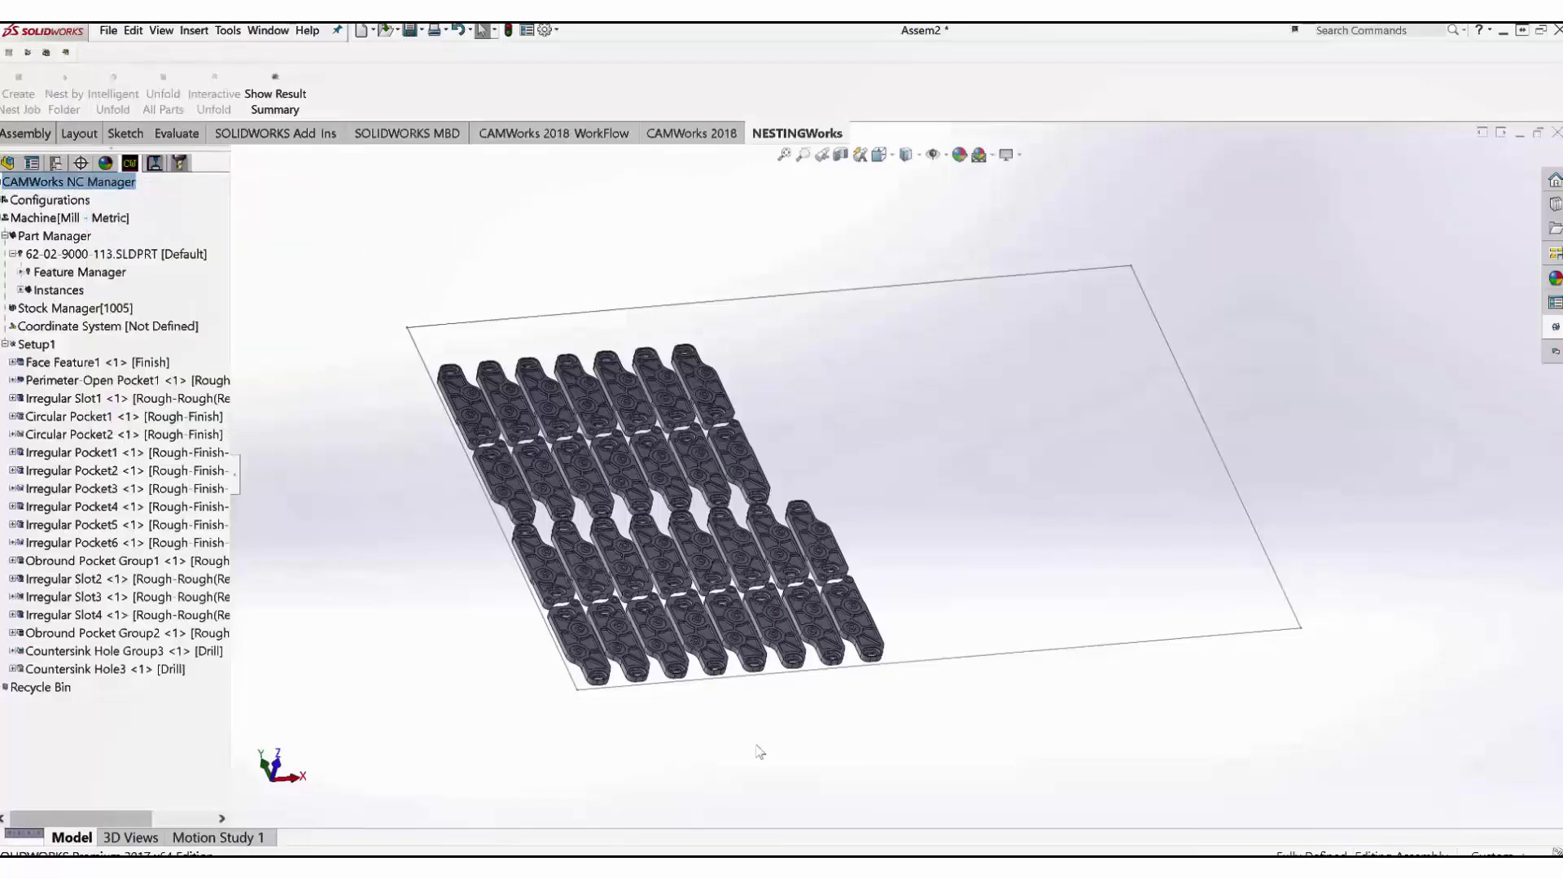
pyautogui.moveTo(763, 657); pyautogui.dragTo(837, 699, button='middle')
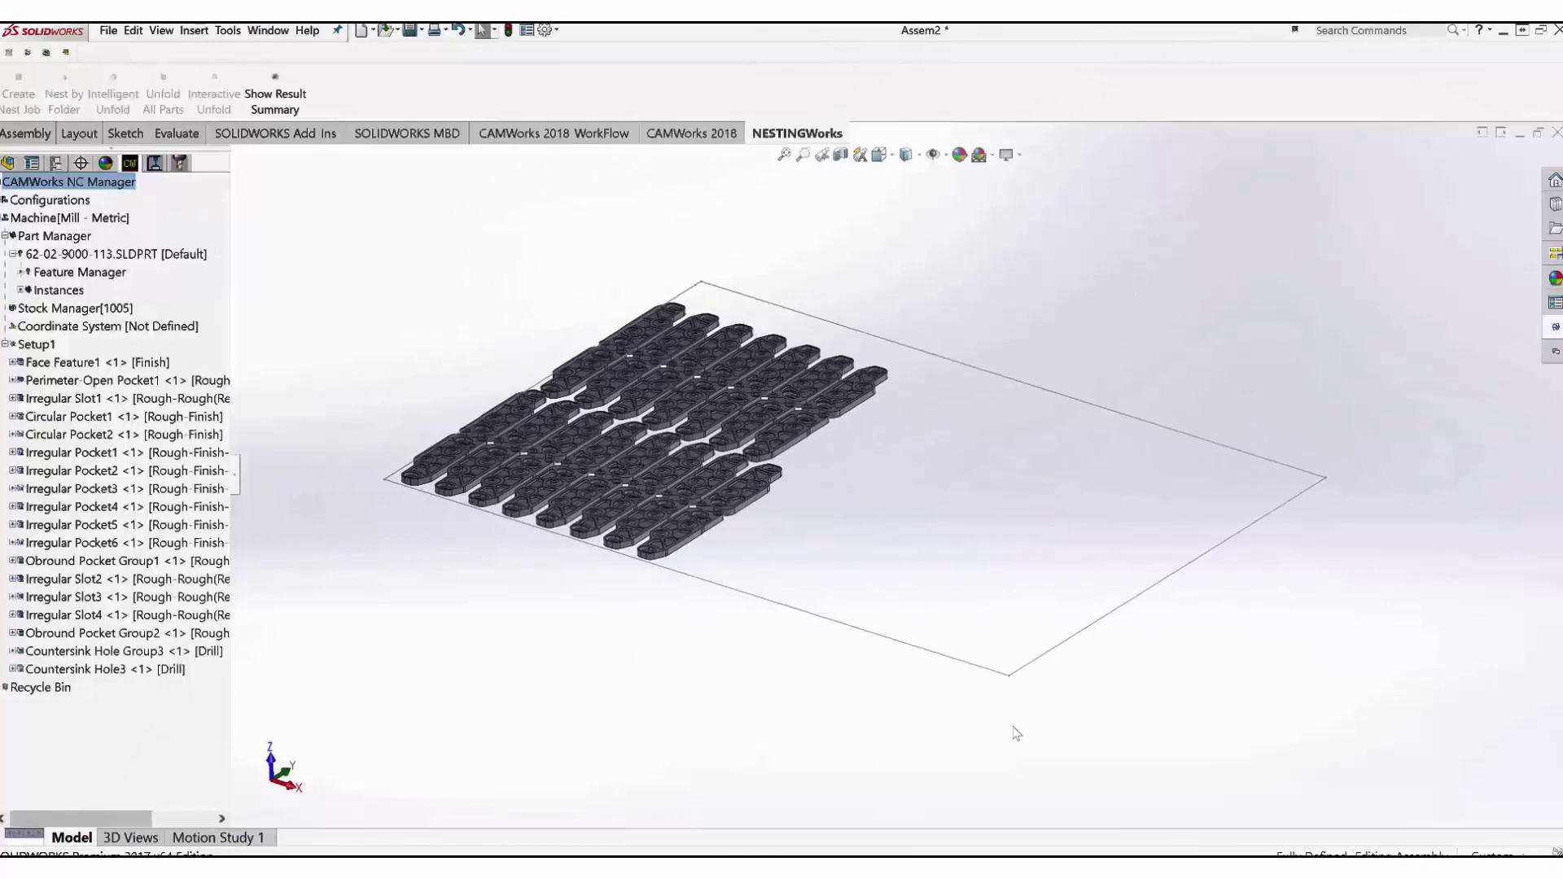